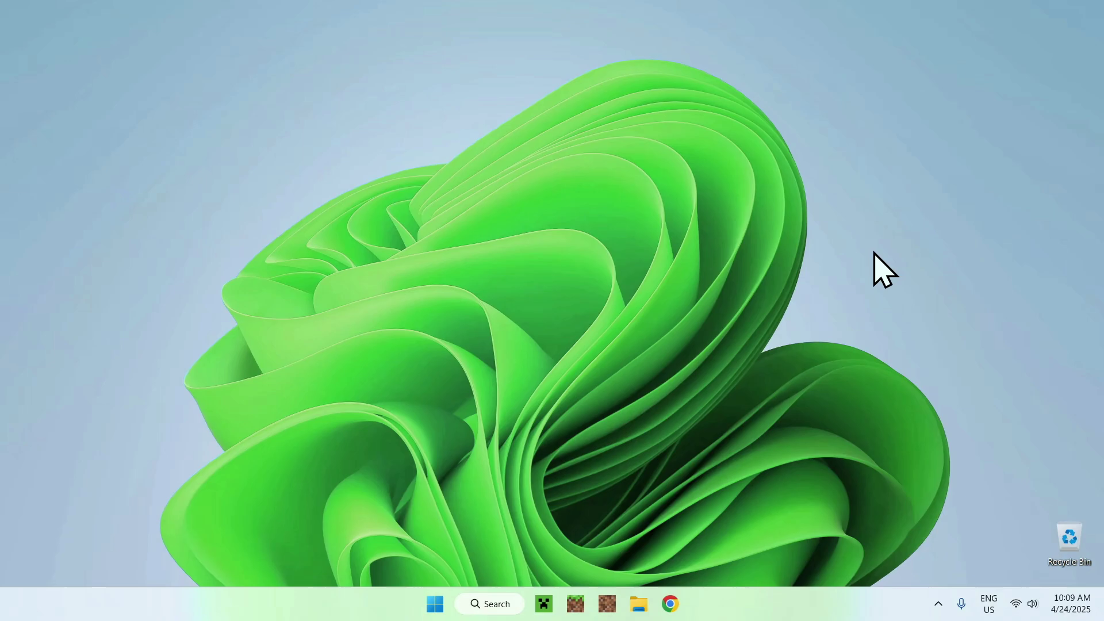
Step: Search Google for Modrinth in Chrome and open the modrinth.com website
left_click(670, 604)
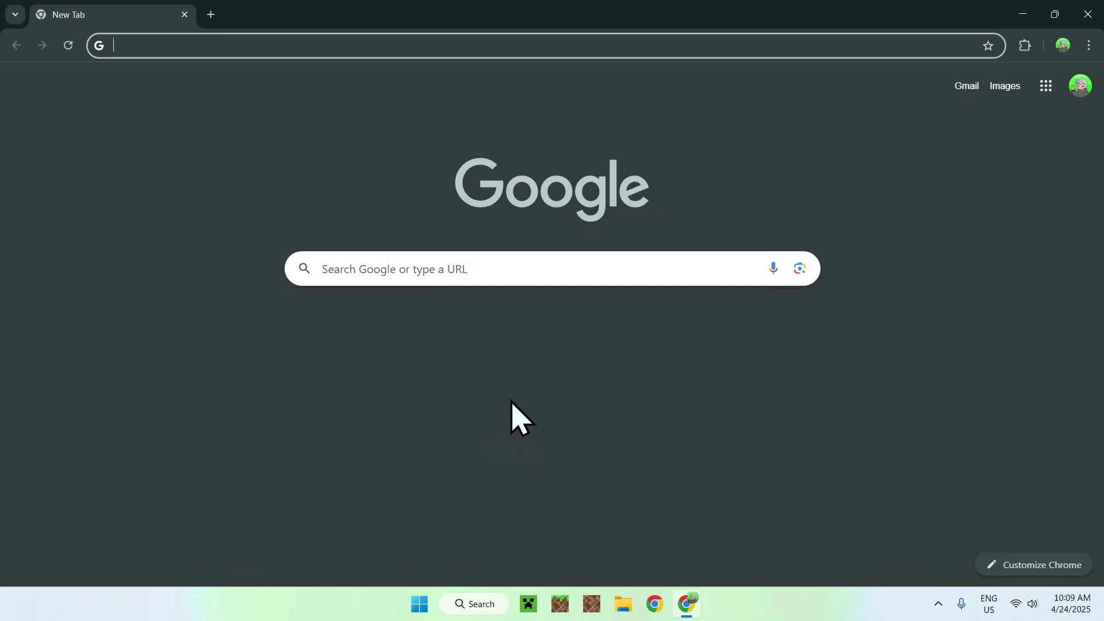
left_click(516, 269)
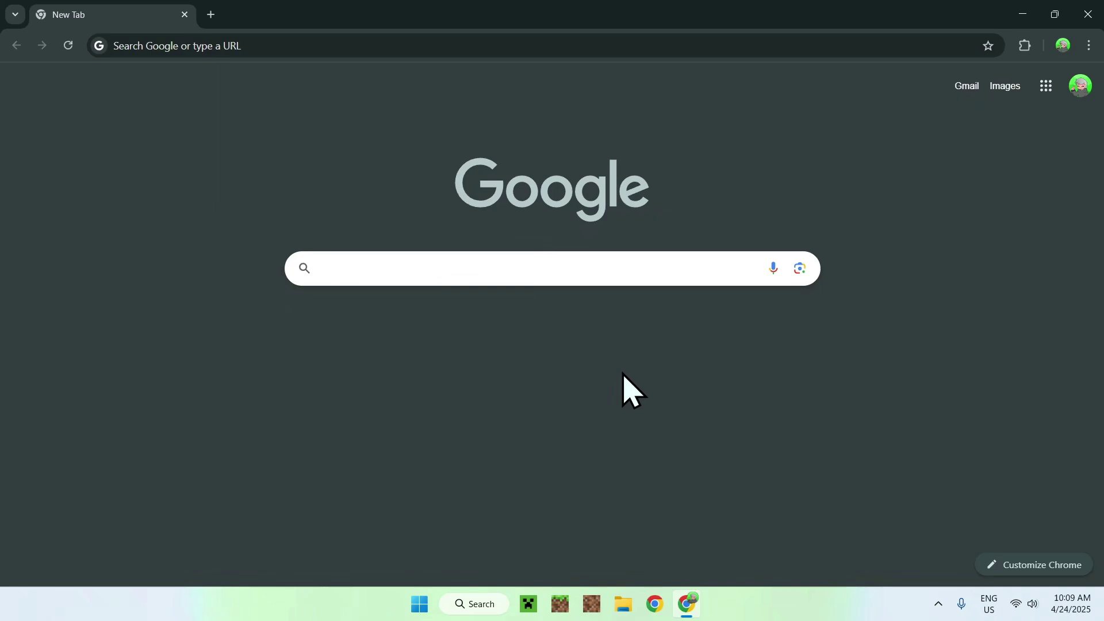
type("Mod")
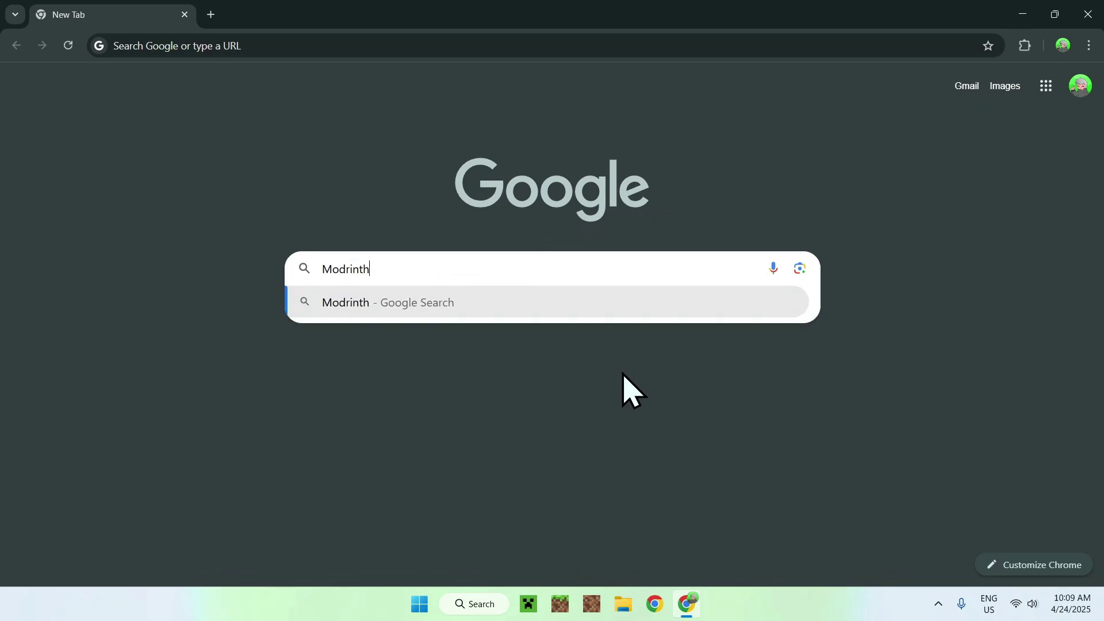
type("rinth")
key("Return")
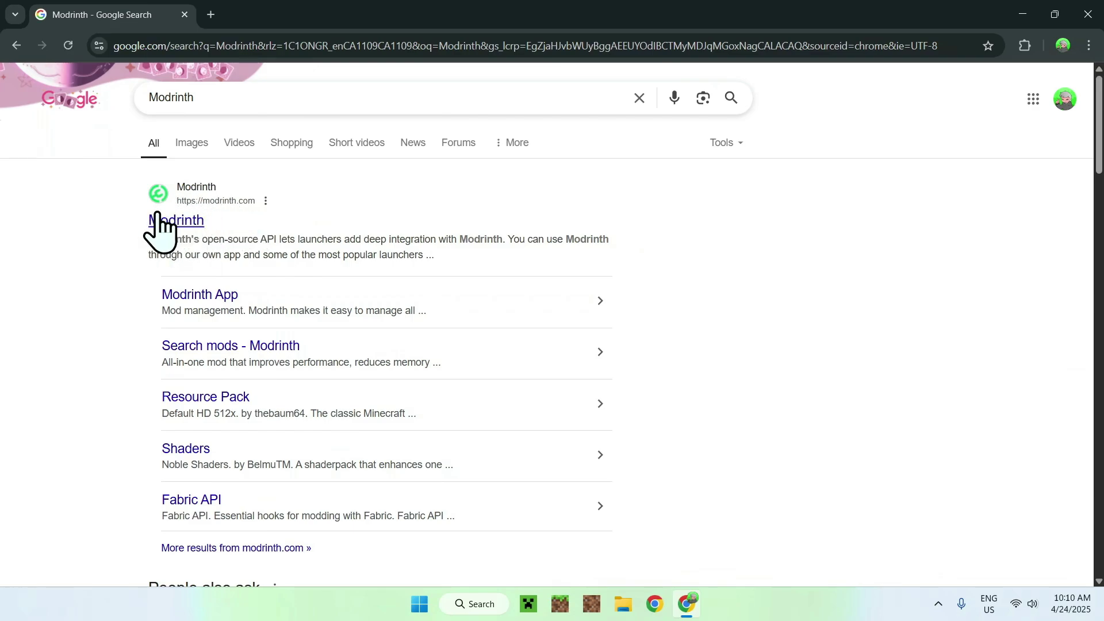
left_click(175, 222)
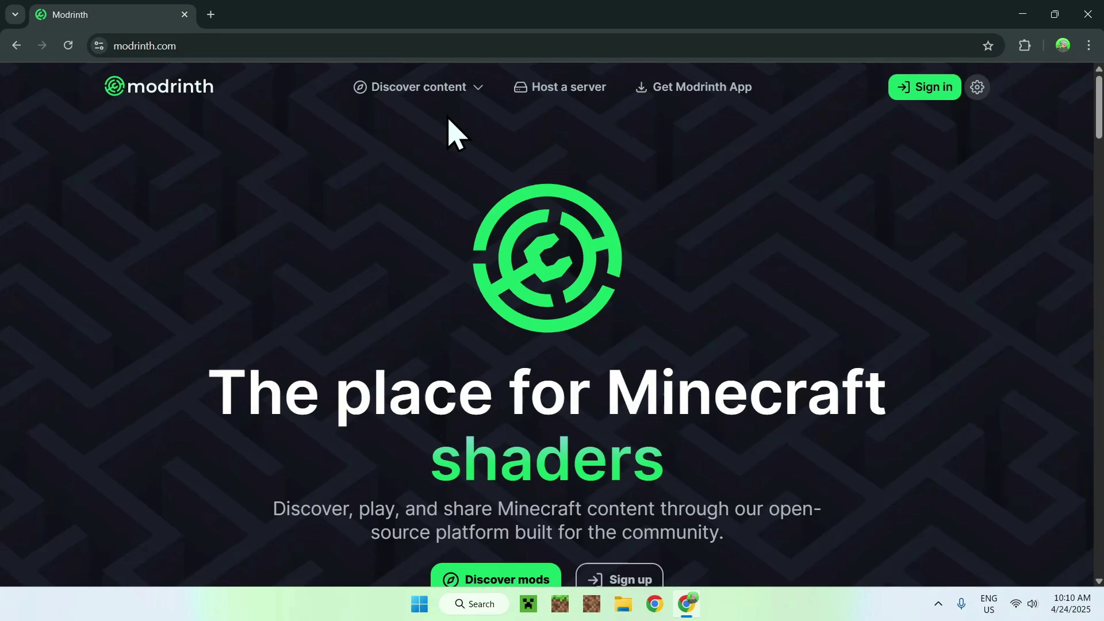
Step: Search Modrinth's mods for "Mod Menu" and open the Mod Menu project page
left_click(403, 90)
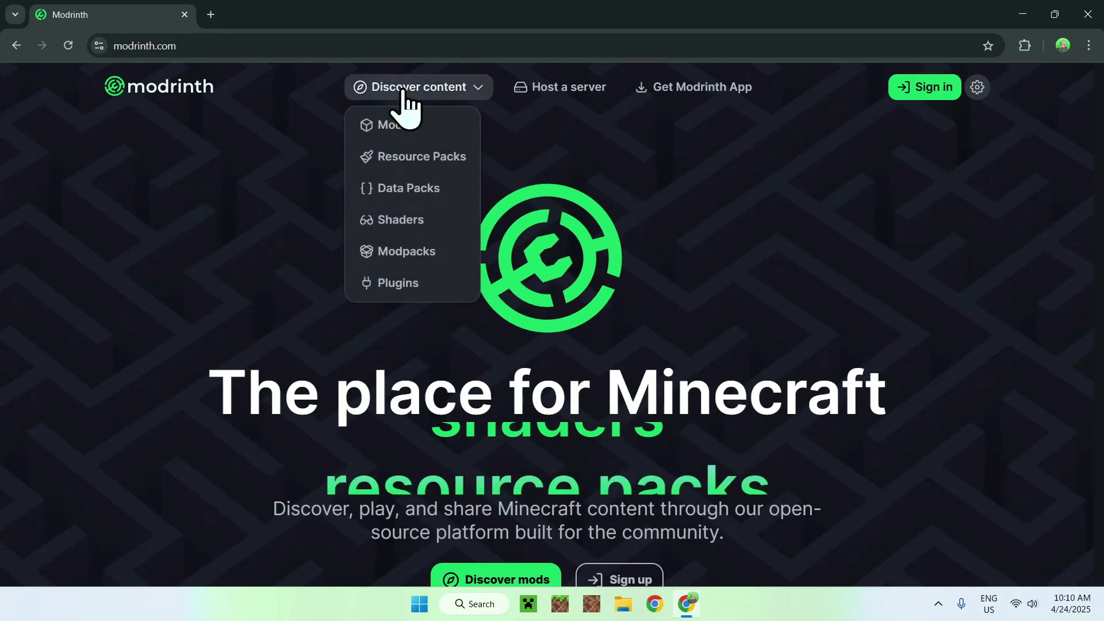
left_click(444, 124)
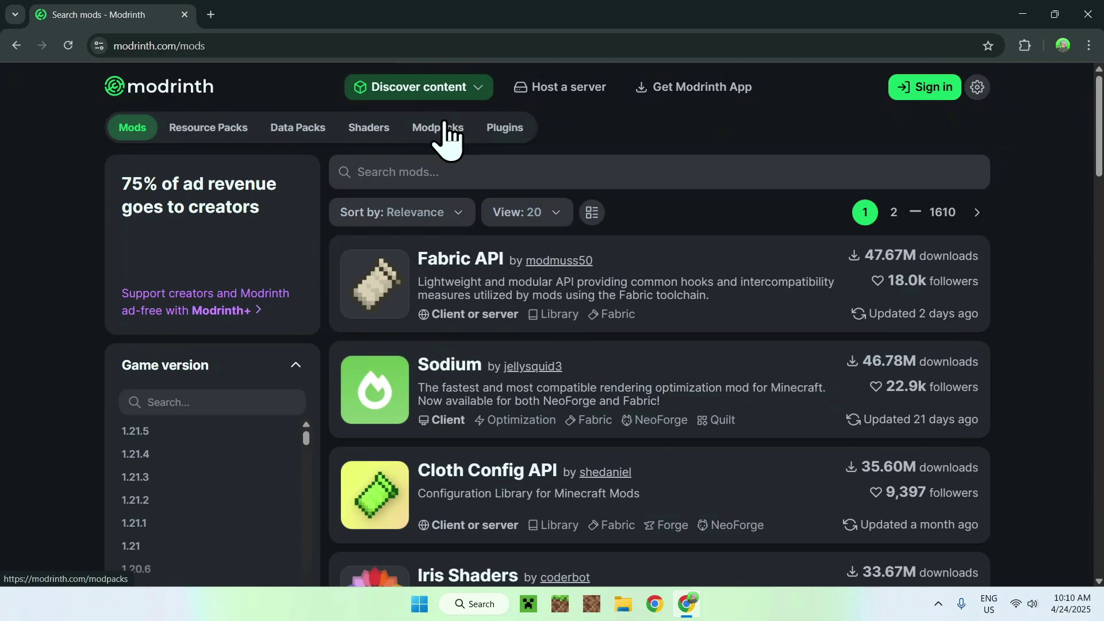
left_click(518, 172)
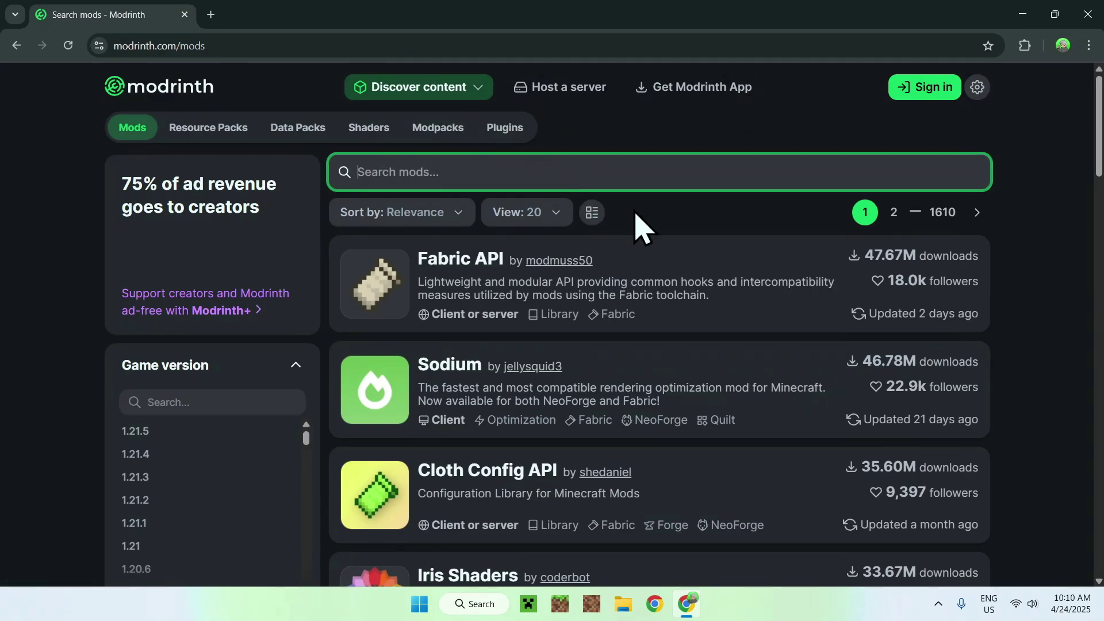
type("Mo")
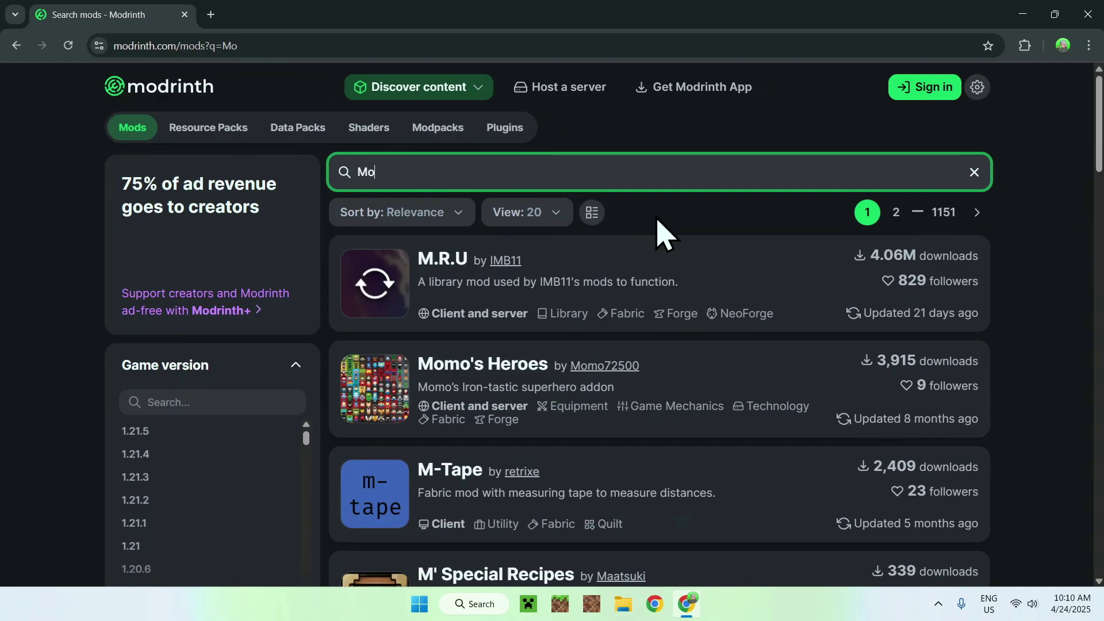
type("d Menu")
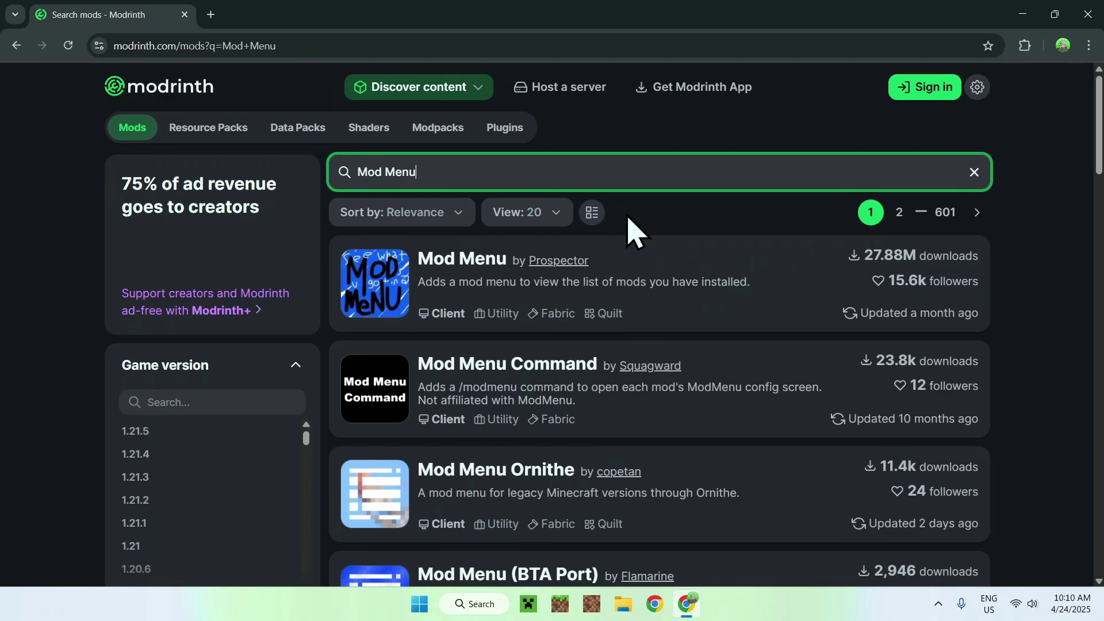
left_click(462, 273)
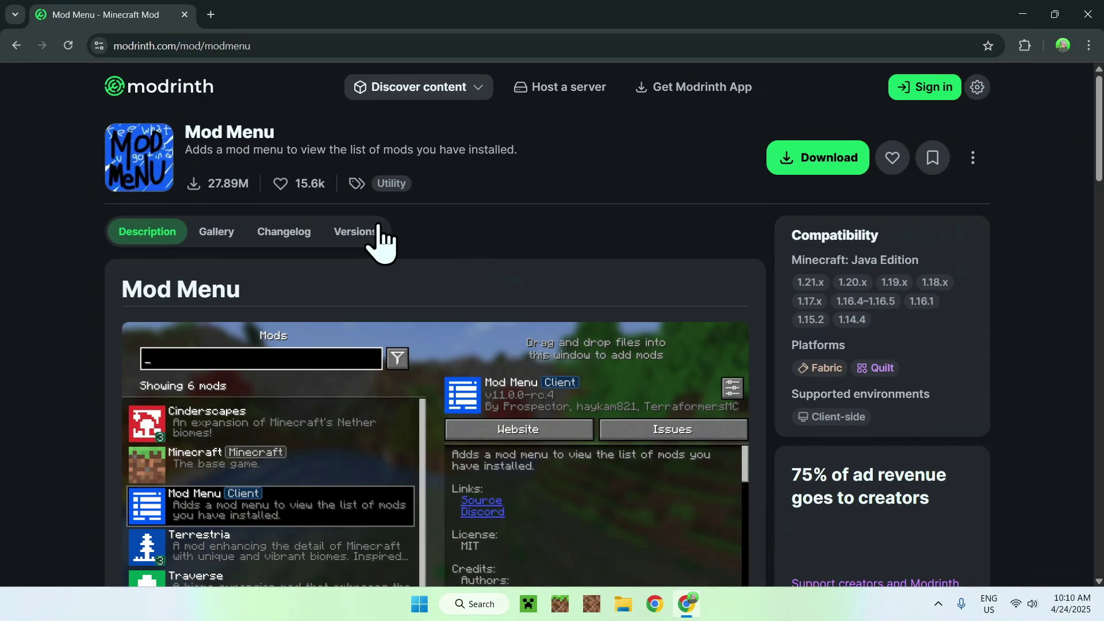
Step: Filter Mod Menu's versions to game version 1.21.5 and download version 14.0.0-rc.2
left_click(353, 232)
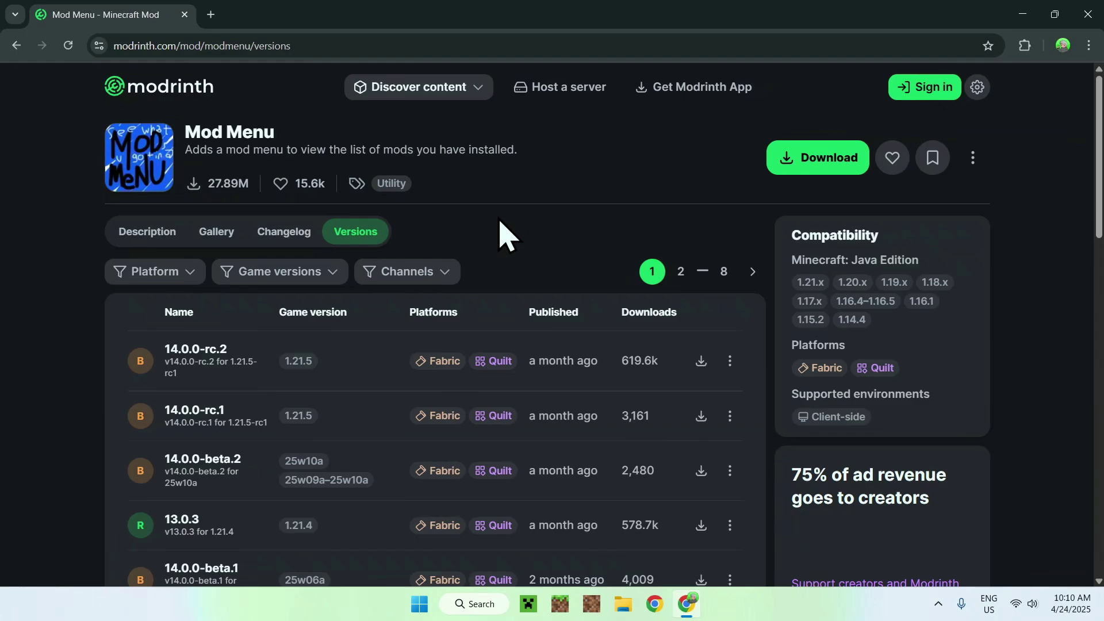
left_click(303, 278)
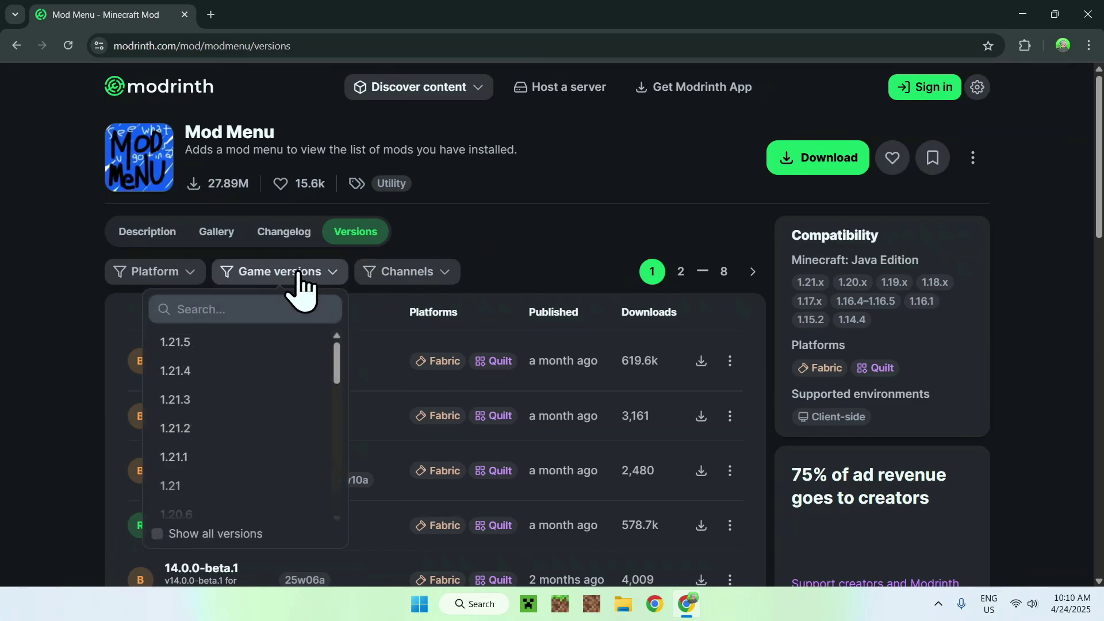
left_click(248, 344)
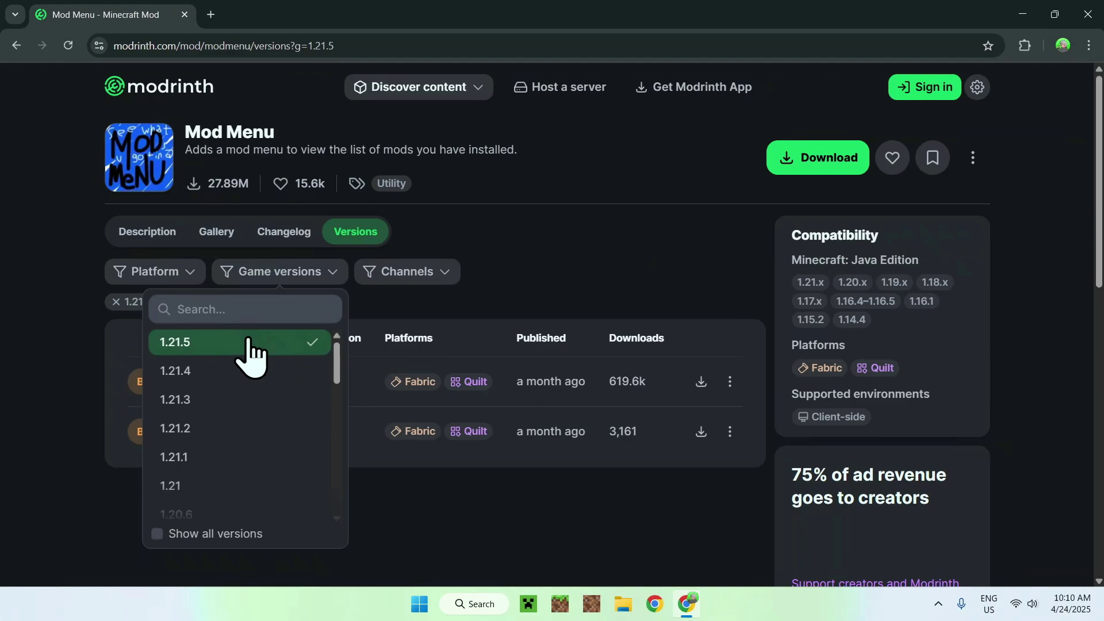
left_click(575, 257)
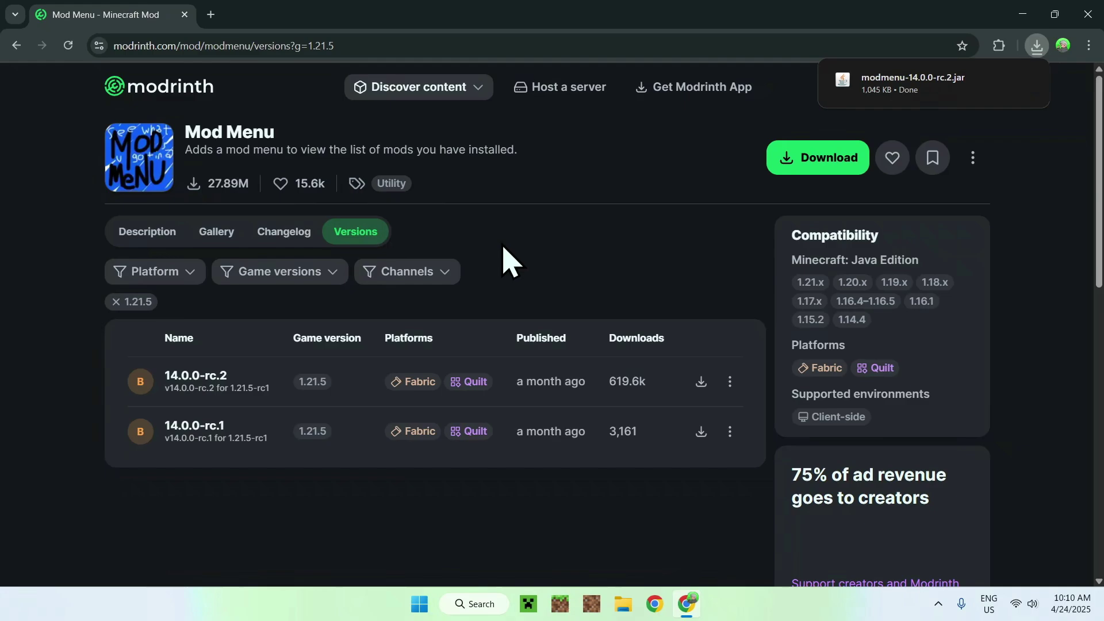
Step: View the details of Mod Menu 14.0.0-rc.2 and open its required Fabric API dependency
left_click(194, 383)
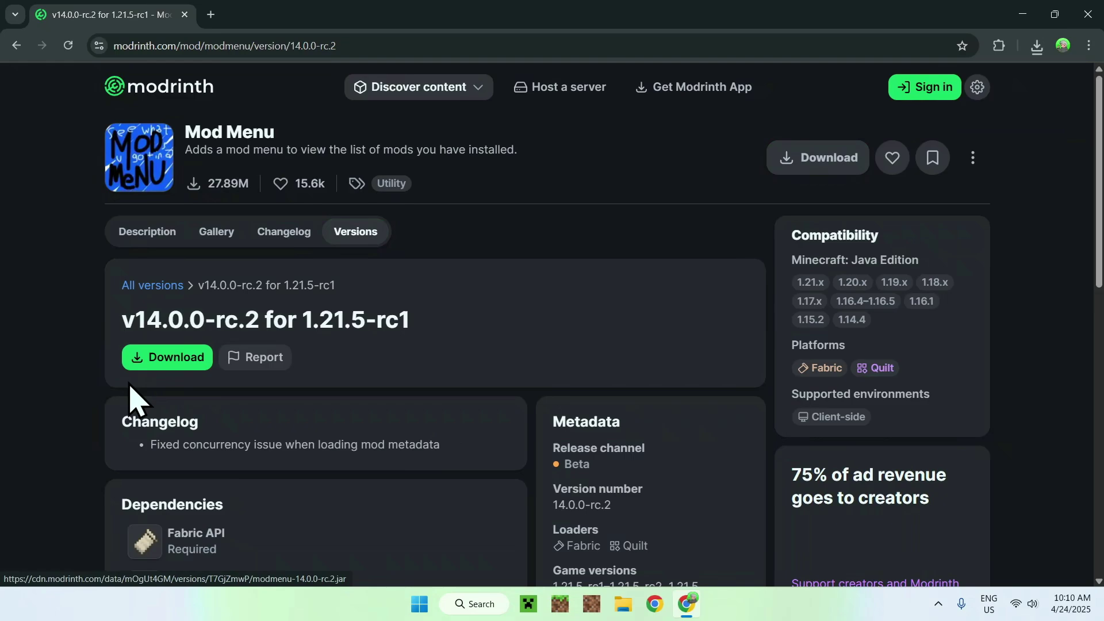
scroll(50, 403, "down", 2)
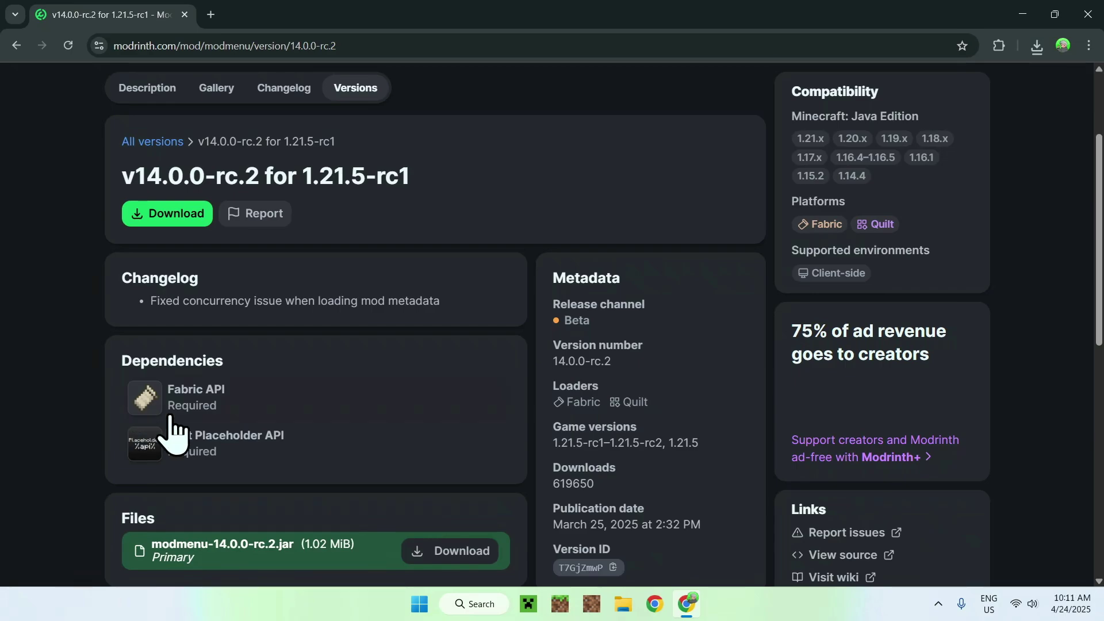
left_click(281, 407)
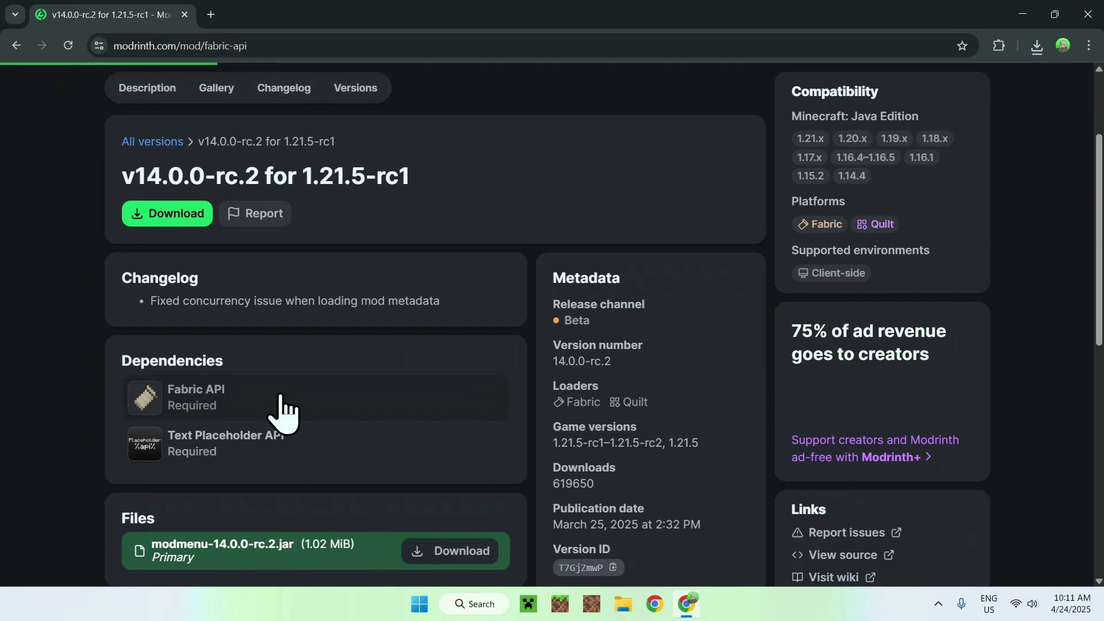
Step: Filter Fabric API's versions to game version 1.21.5 and download version 0.121.0+1.21.5
left_click(297, 235)
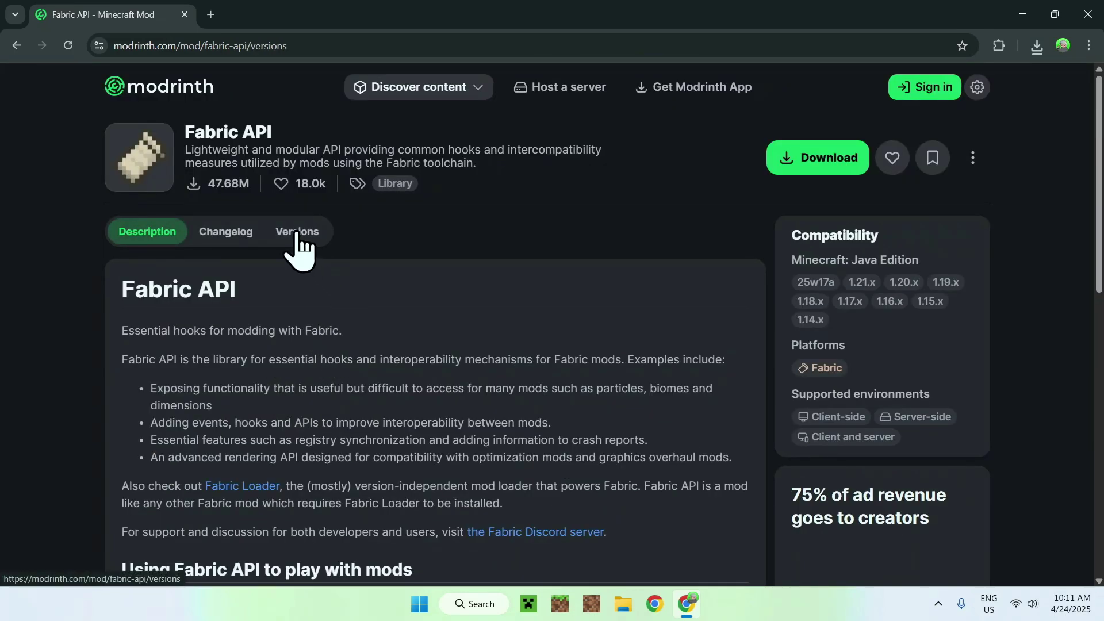
left_click(179, 276)
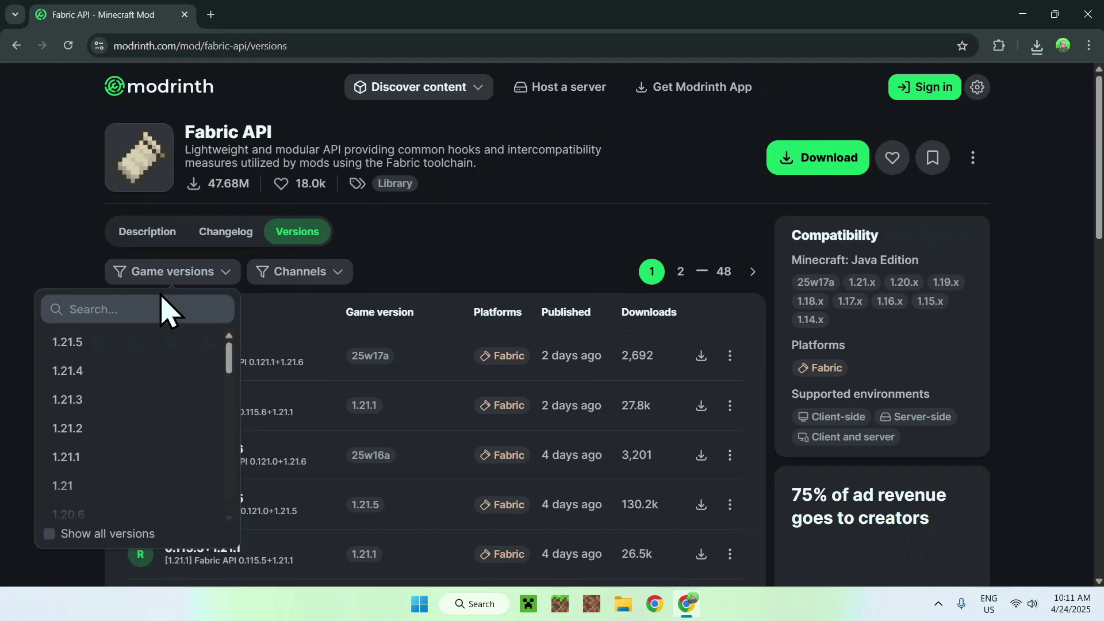
left_click(108, 343)
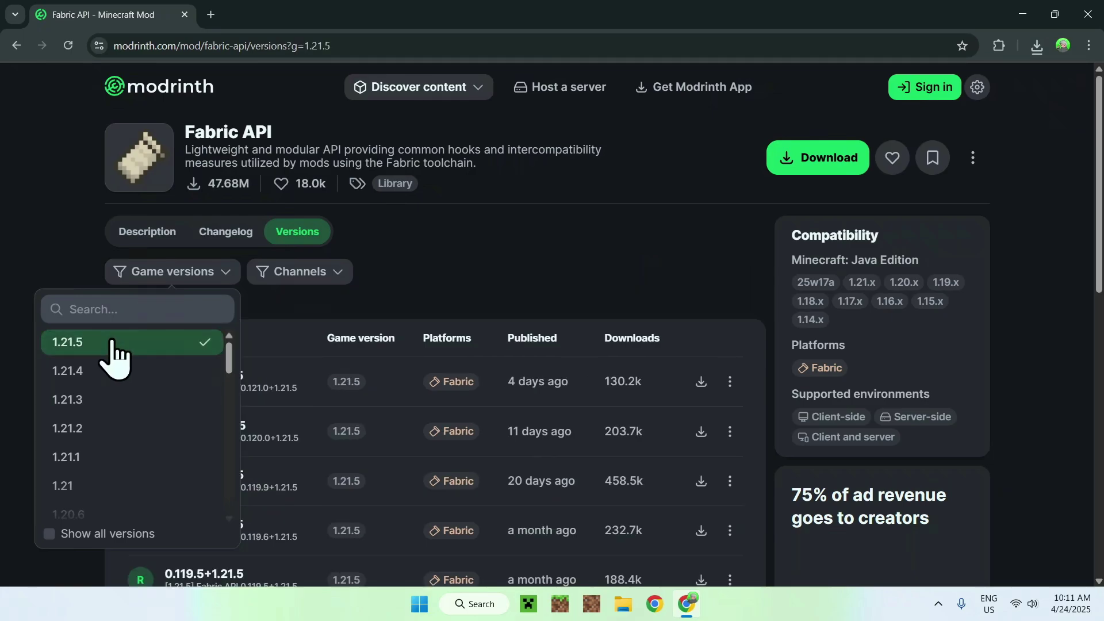
left_click(422, 281)
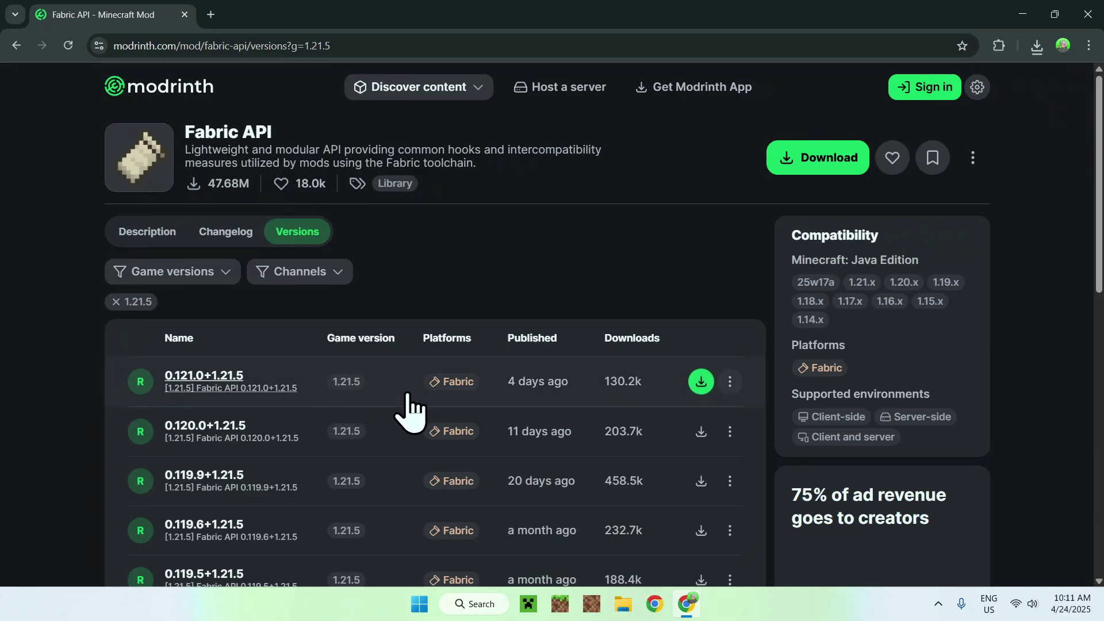
left_click(701, 382)
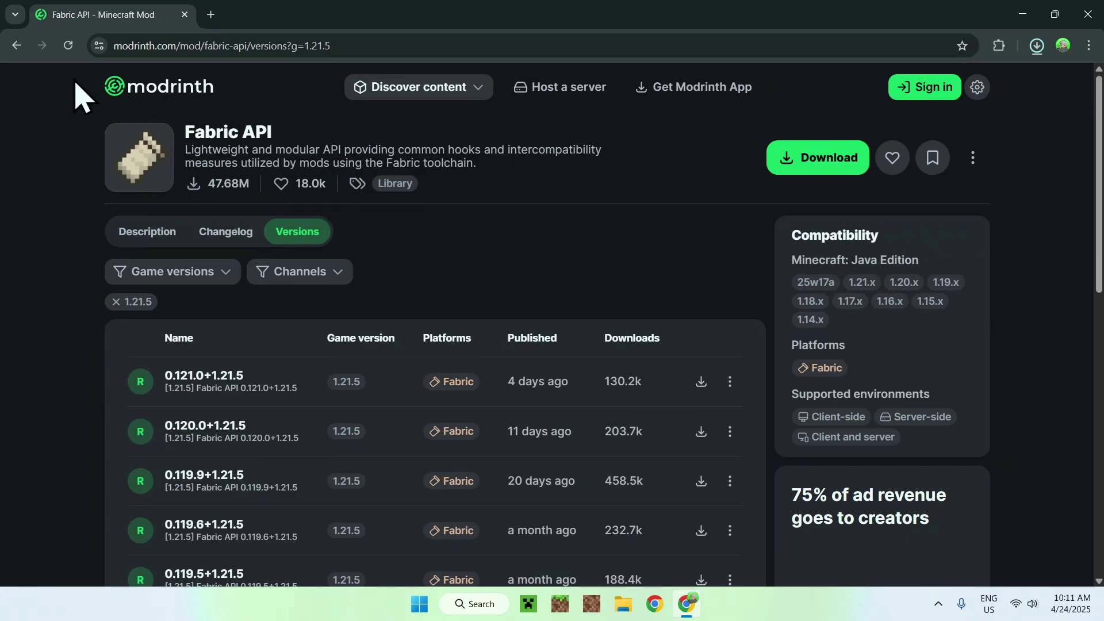
Step: Return to the Mod Menu 14.0.0-rc.2 page and open its required Text Placeholder API dependency
left_click(16, 49)
left_click(15, 48)
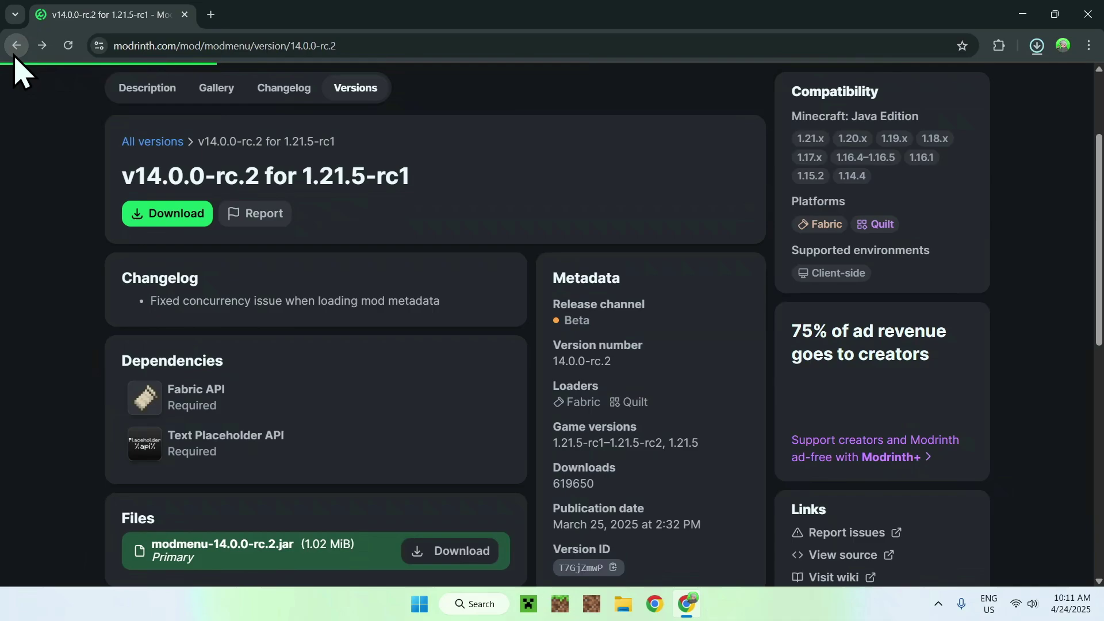
scroll(32, 282, "up", 3)
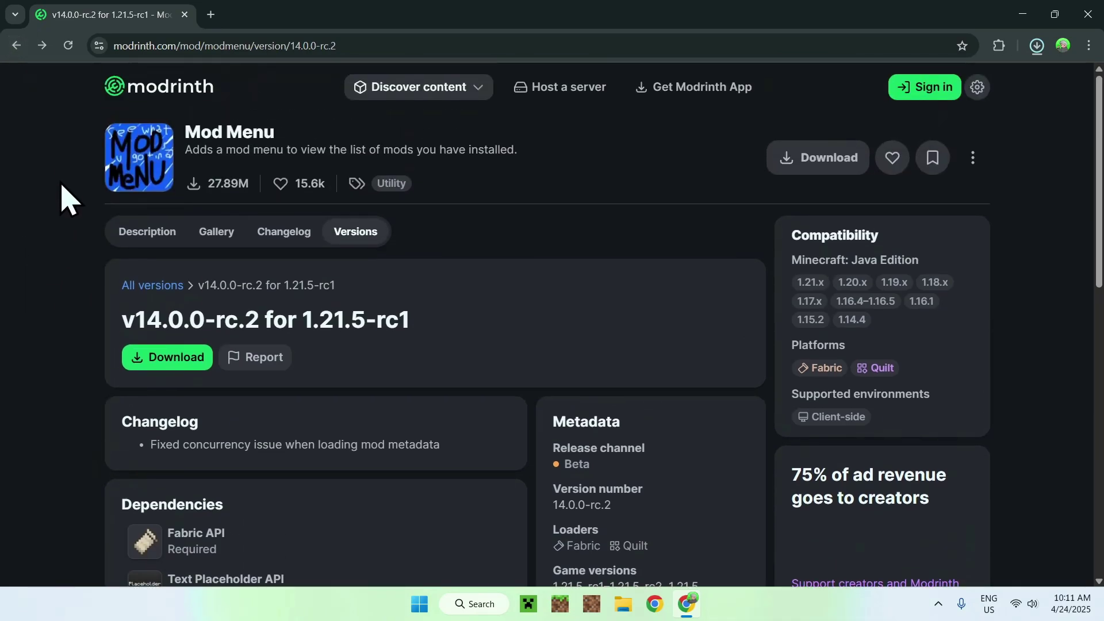
scroll(41, 156, "down", 1)
scroll(32, 189, "down", 2)
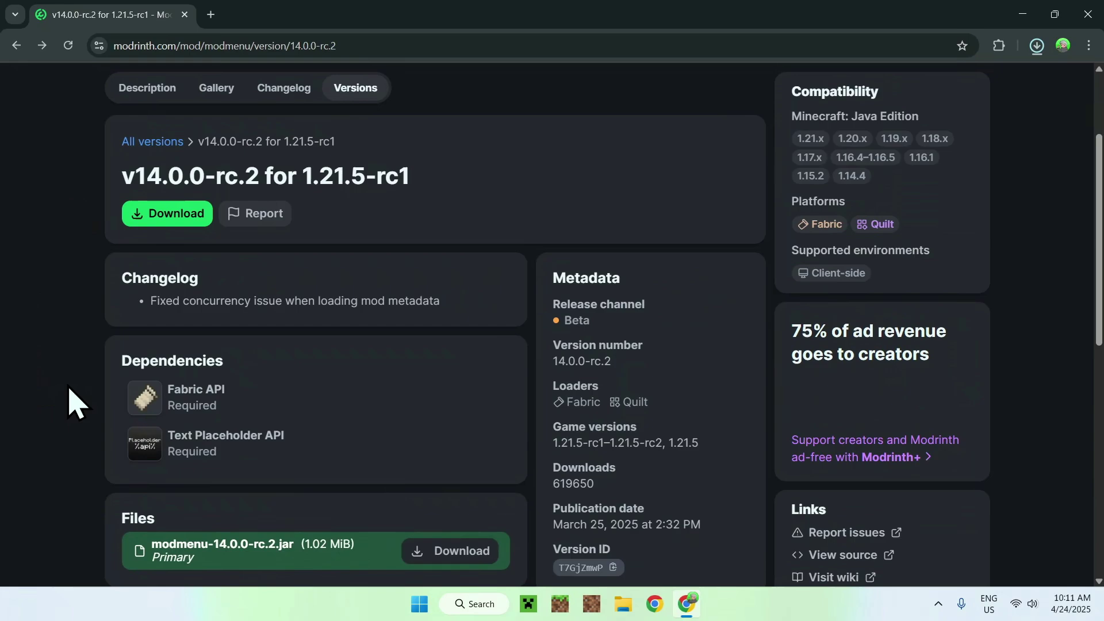
left_click(306, 456)
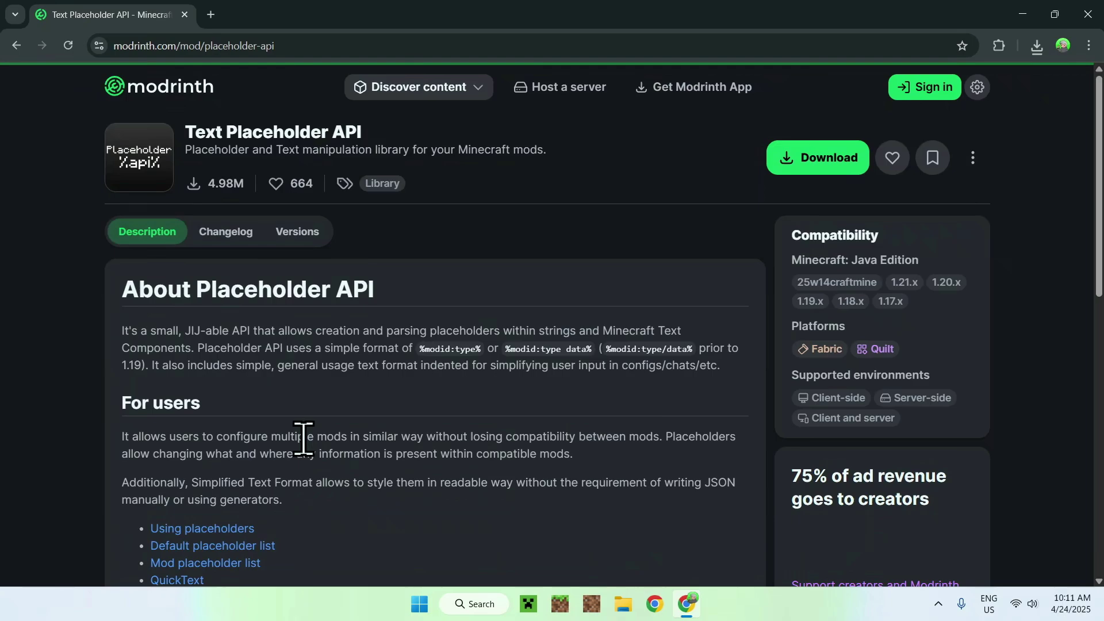
Step: Filter Text Placeholder API's versions to game version 1.21.5 and download version 2.6.2+1.21.5
left_click(296, 236)
left_click(289, 279)
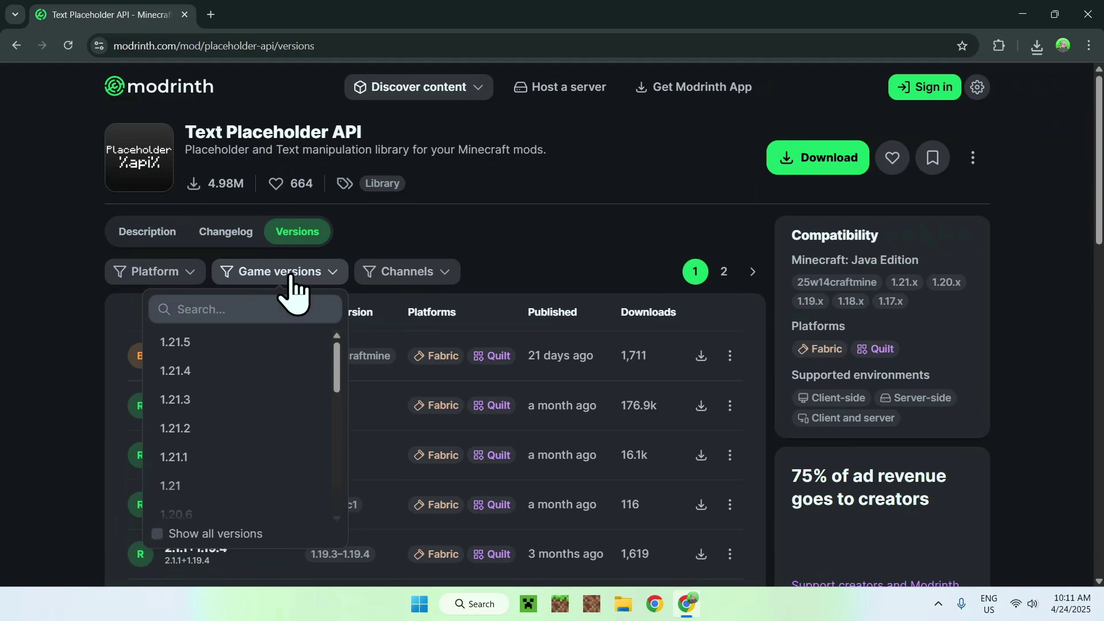
left_click(209, 345)
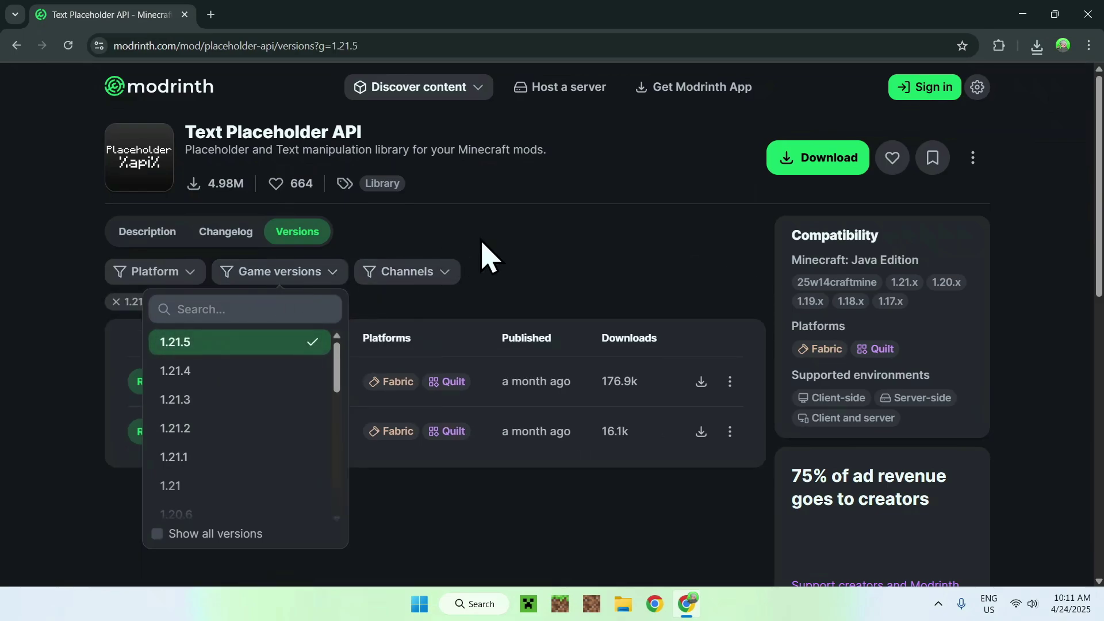
left_click(518, 237)
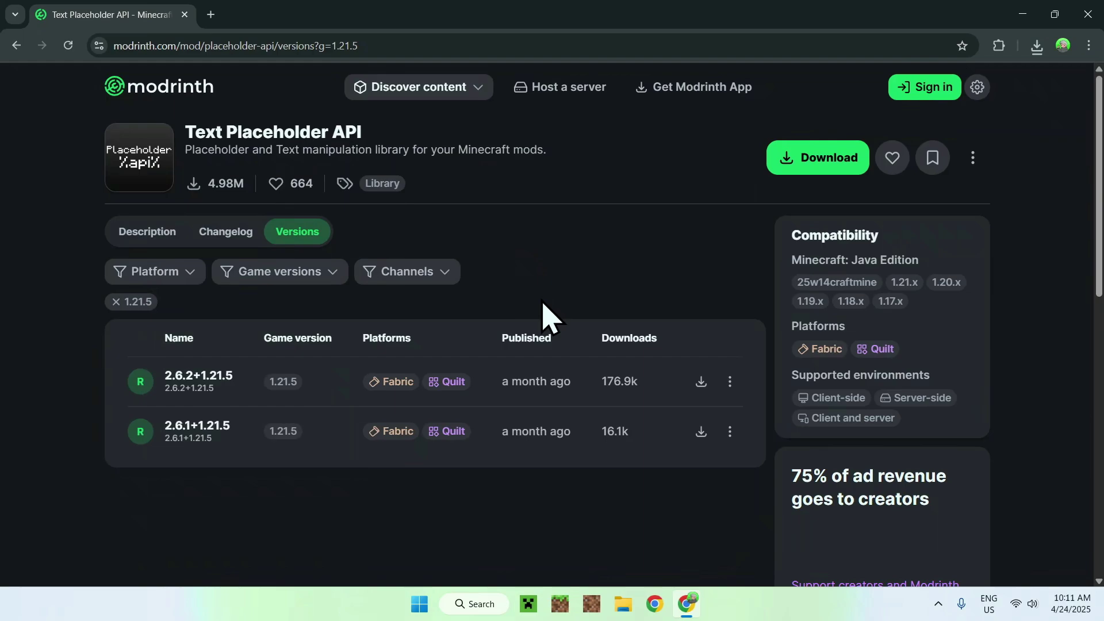
left_click(700, 382)
Step: Go back to Modrinth's mods catalogue and open the Sodium project page
left_click(413, 92)
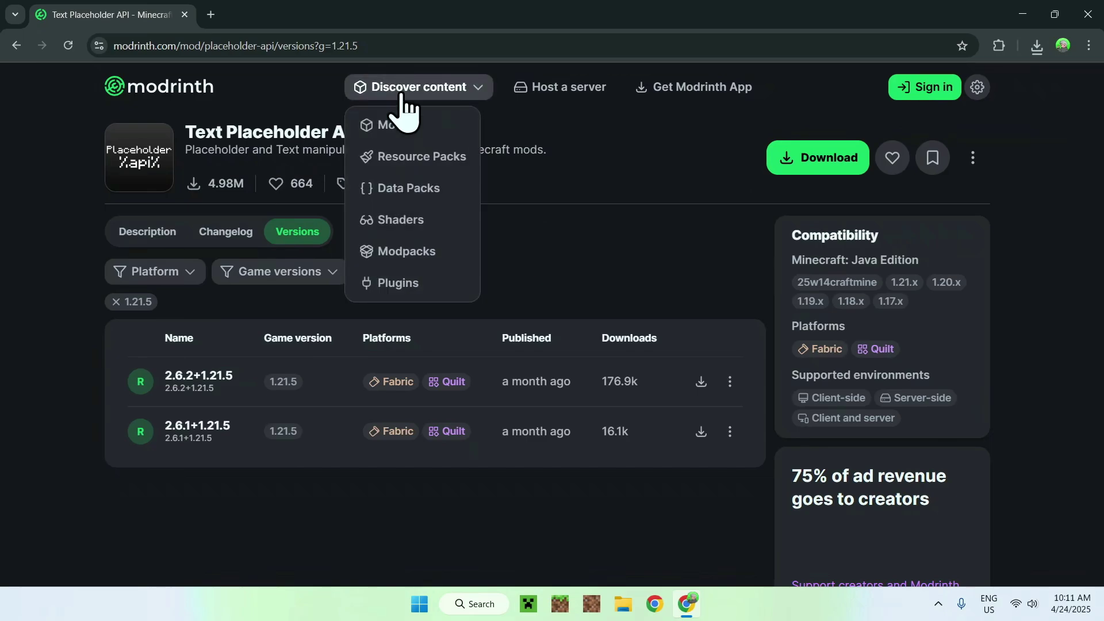
left_click(439, 146)
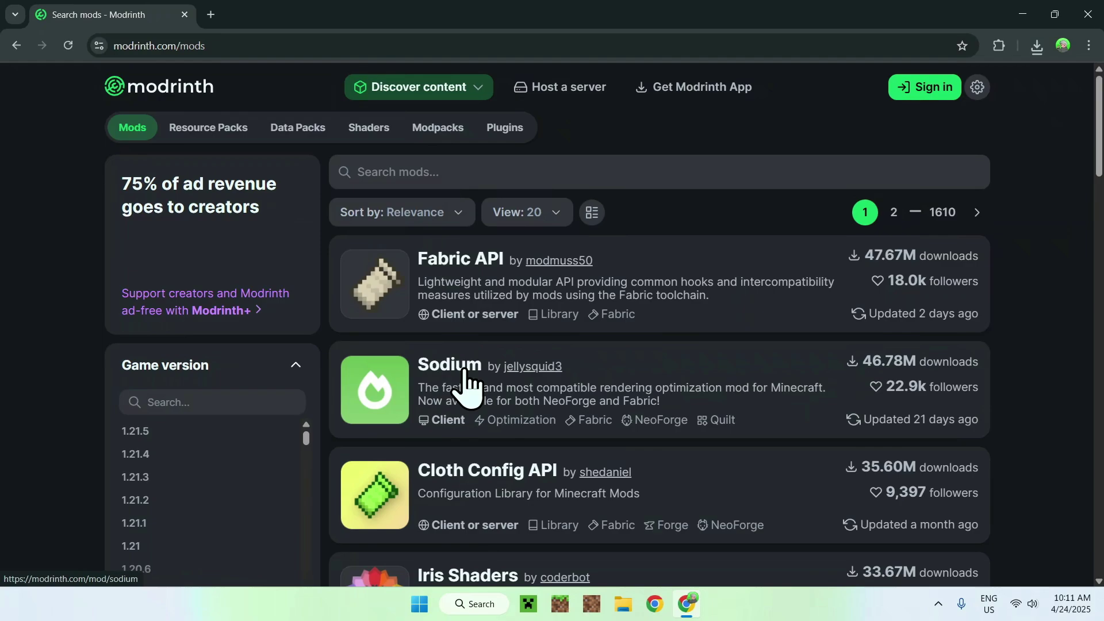
left_click(450, 373)
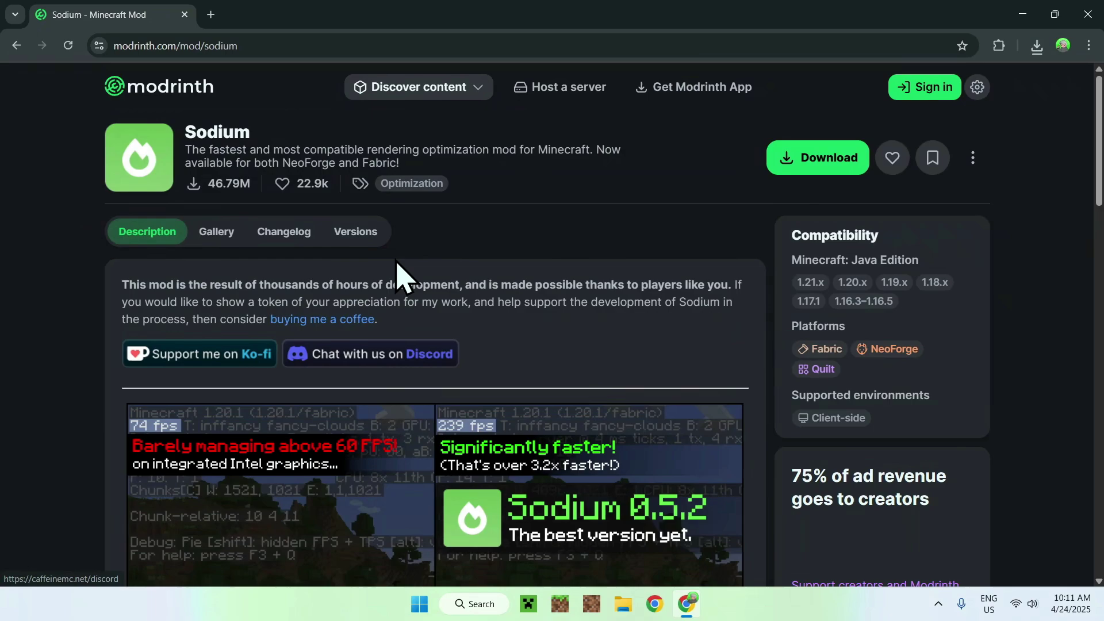
Step: Filter Sodium's versions to game version 1.21.5 and download the Fabric build mc1.21.5-0.6.13-fabric
left_click(356, 236)
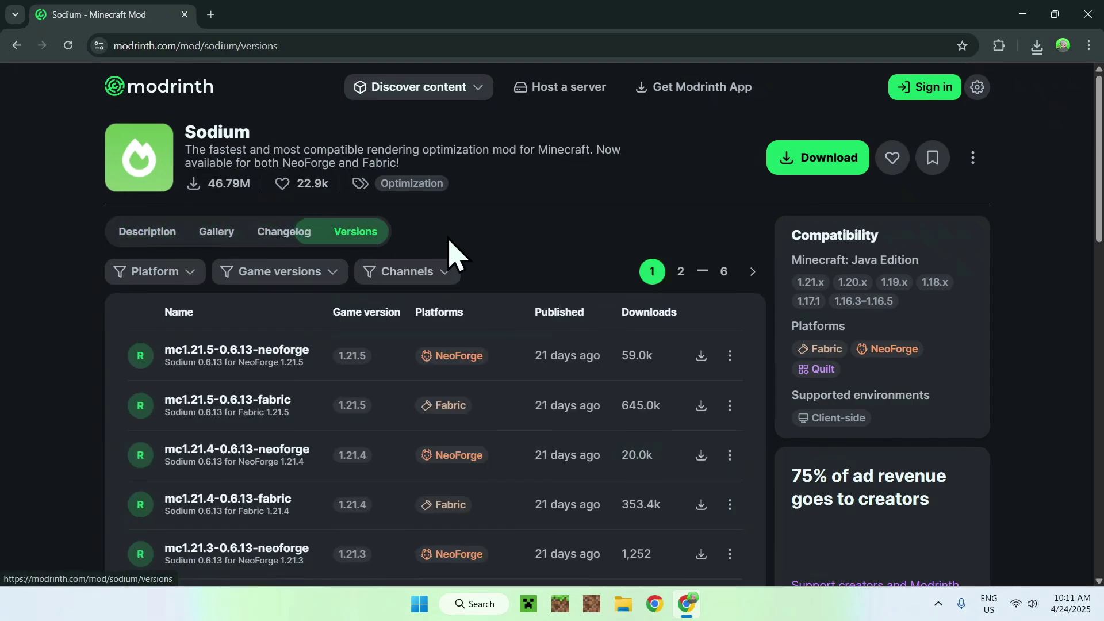
left_click(293, 274)
left_click(198, 362)
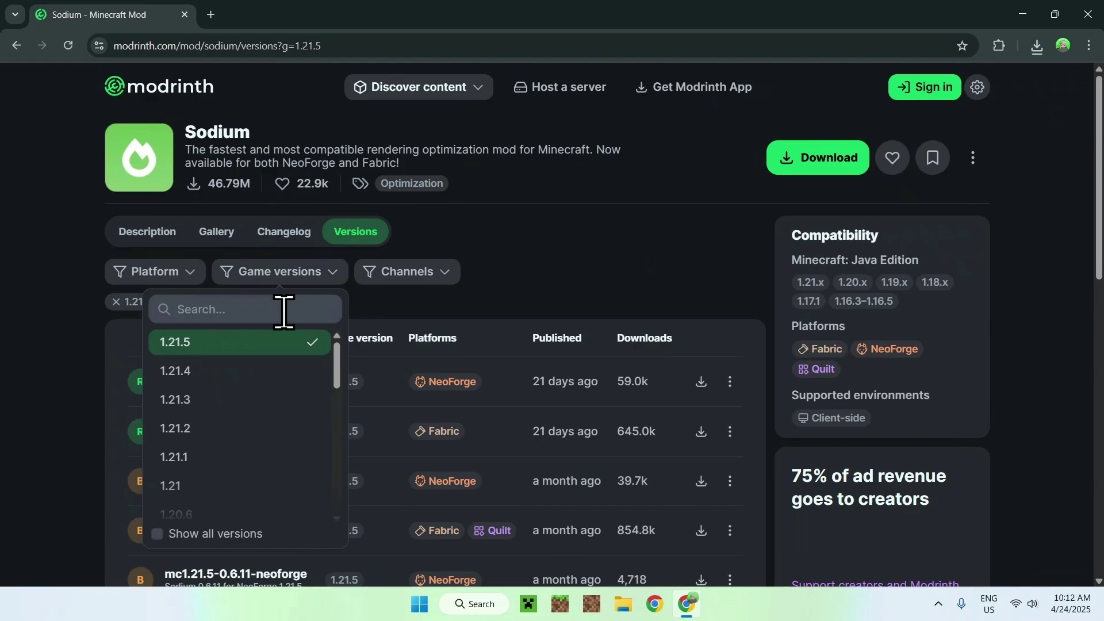
left_click(535, 248)
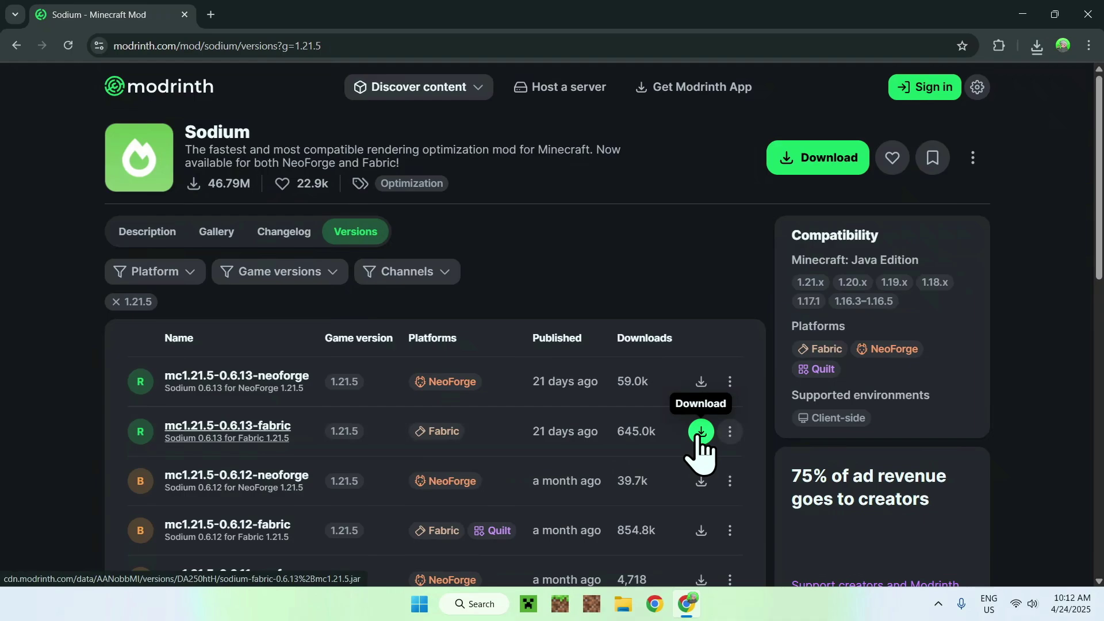
left_click(701, 436)
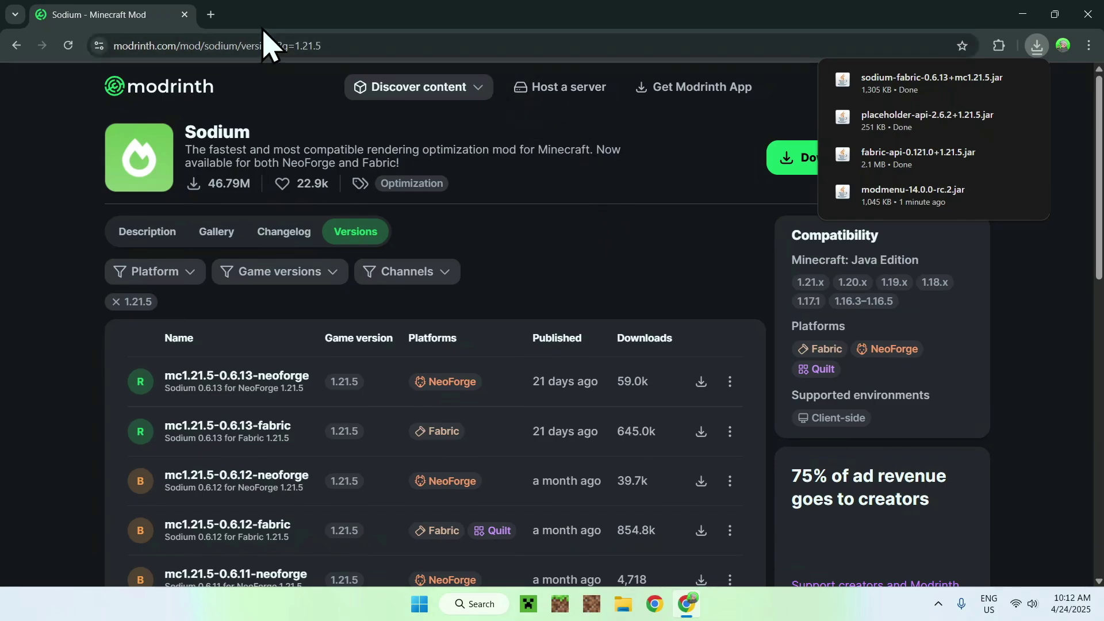
Step: Search Google for "Fabric Minecraft" in a new browser tab and open the official fabricmc.net site
left_click(210, 14)
left_click(333, 268)
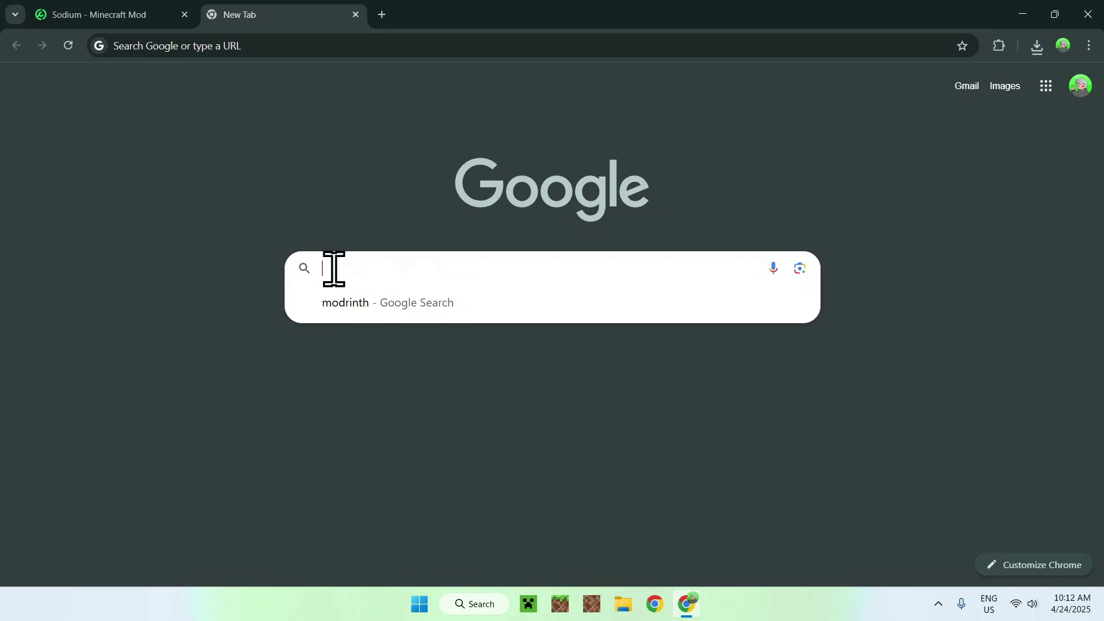
type("F")
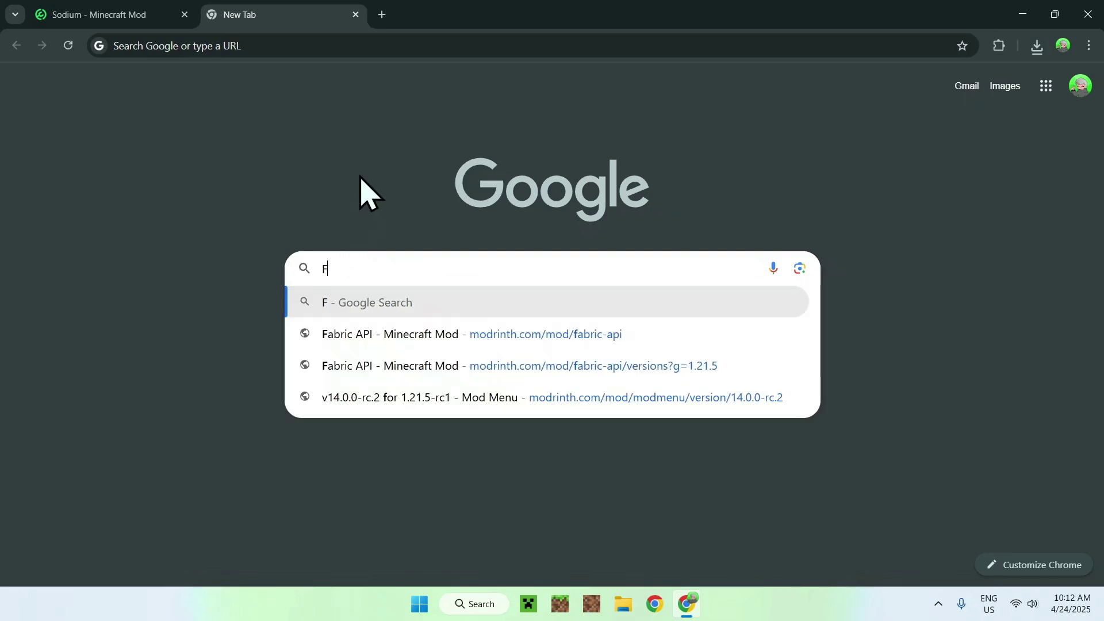
type("abric Minecraft")
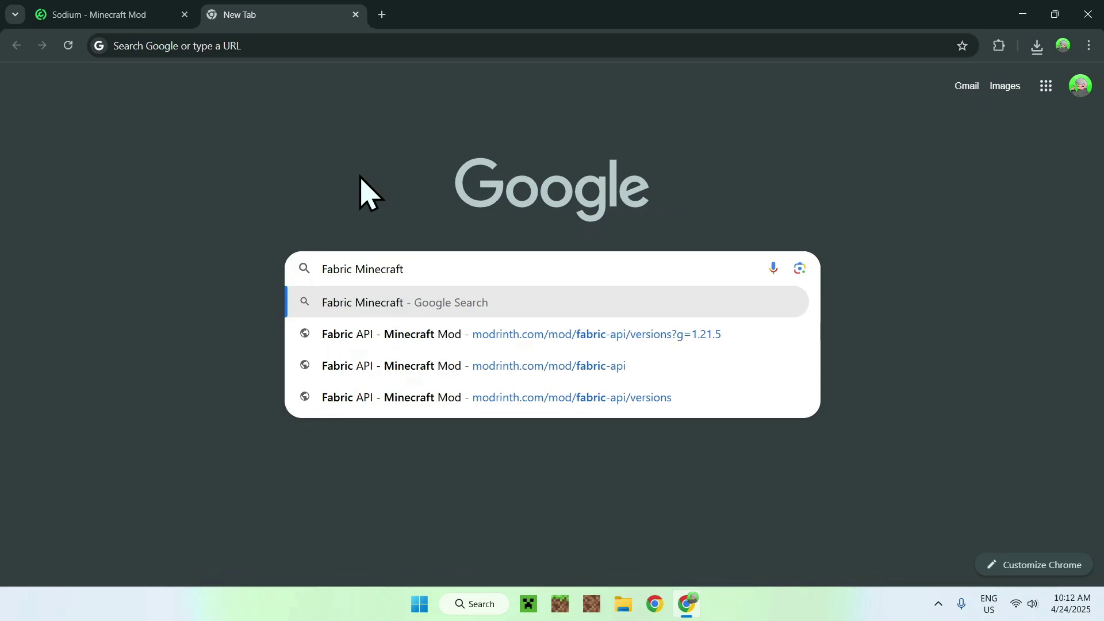
key("Return")
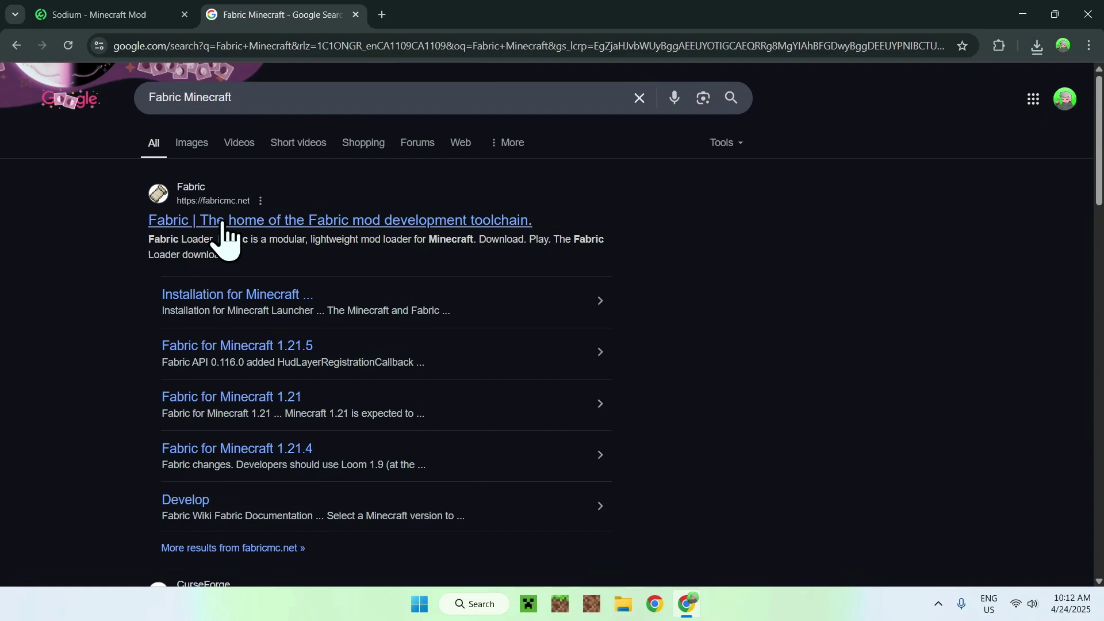
left_click(195, 222)
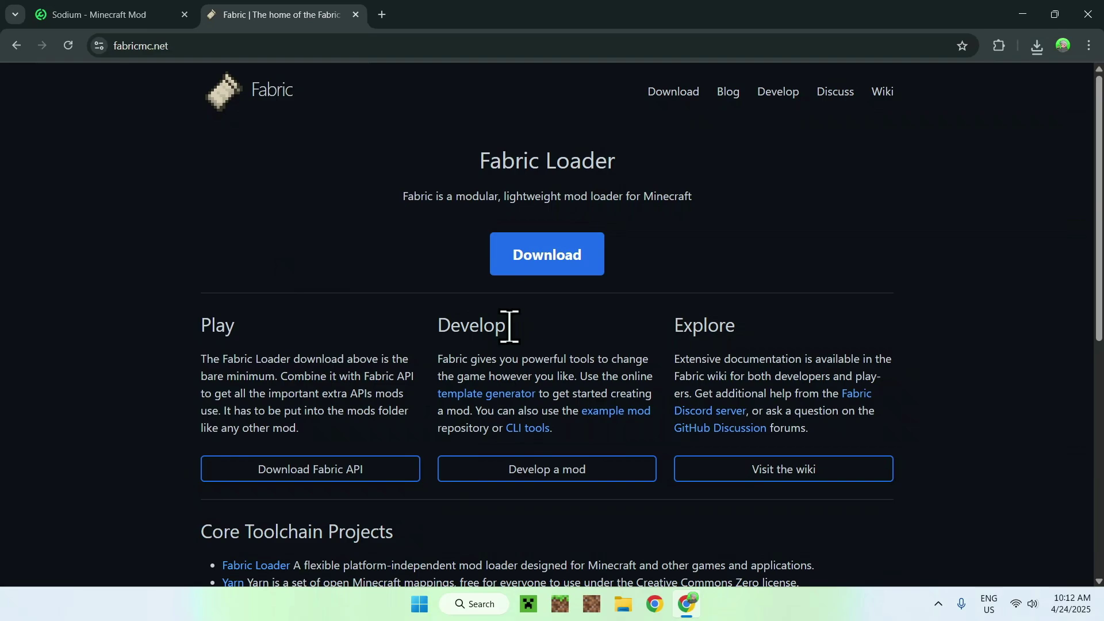
Step: Download the Fabric Loader installer for Windows from fabricmc.net and close the browser
left_click(546, 266)
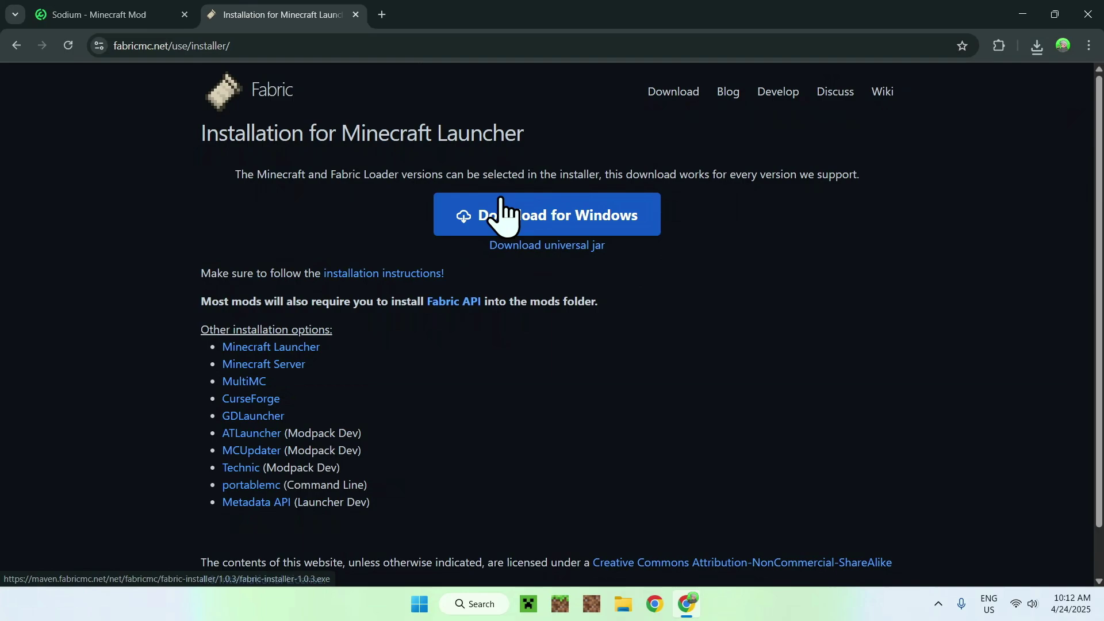
left_click(543, 227)
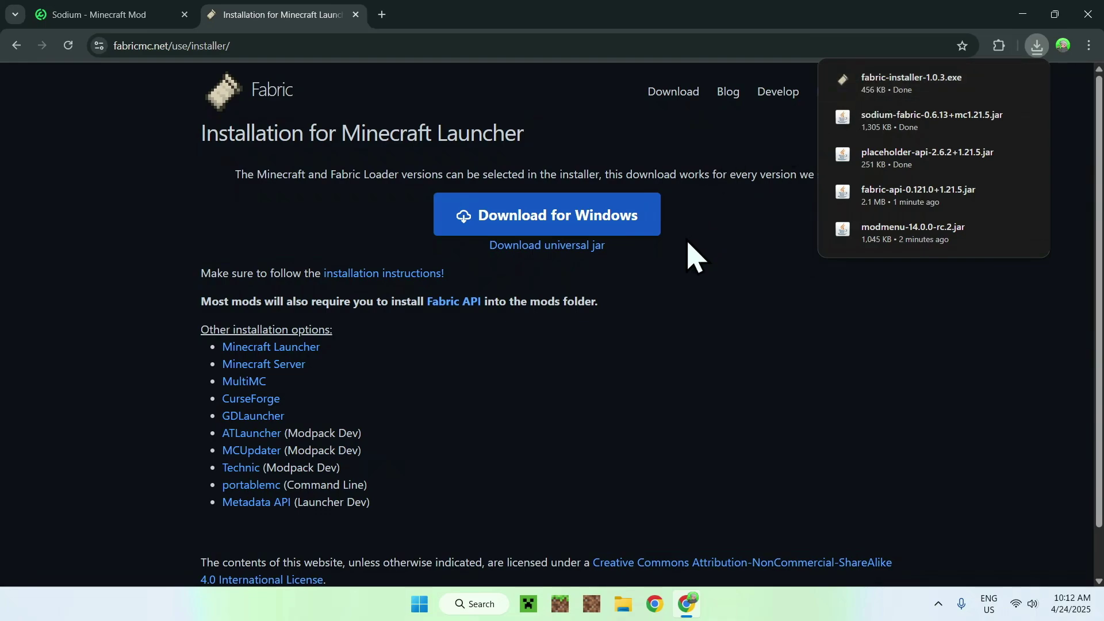
left_click(1087, 14)
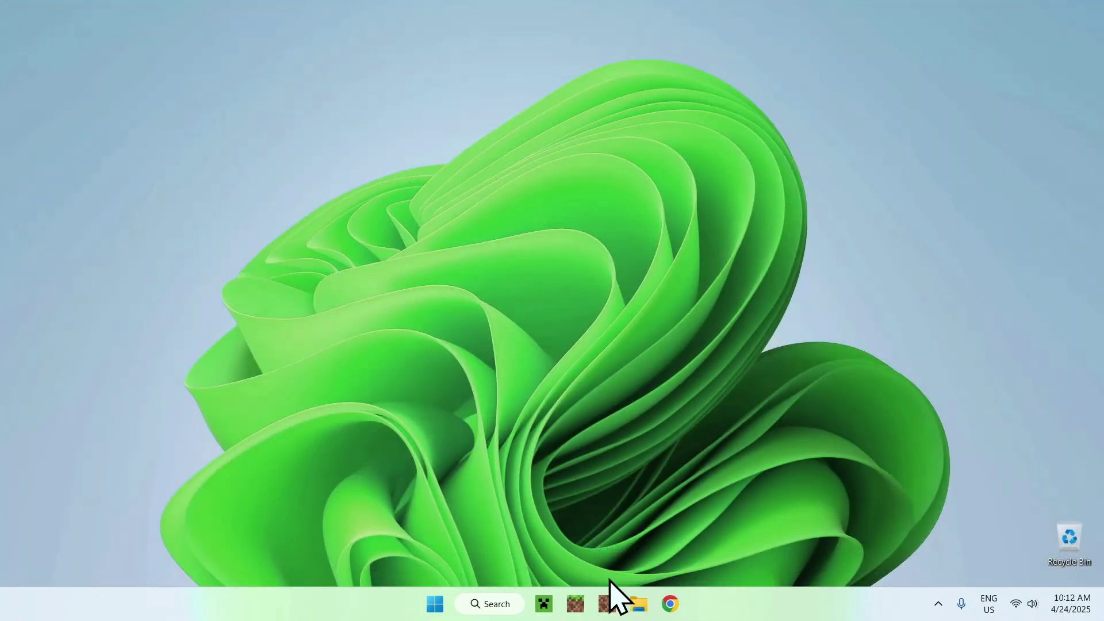
Step: Run fabric-installer-1.0.3.exe from the Downloads folder, install Fabric Loader 0.16.13 for Minecraft 1.21.5, and close the installer
left_click(638, 603)
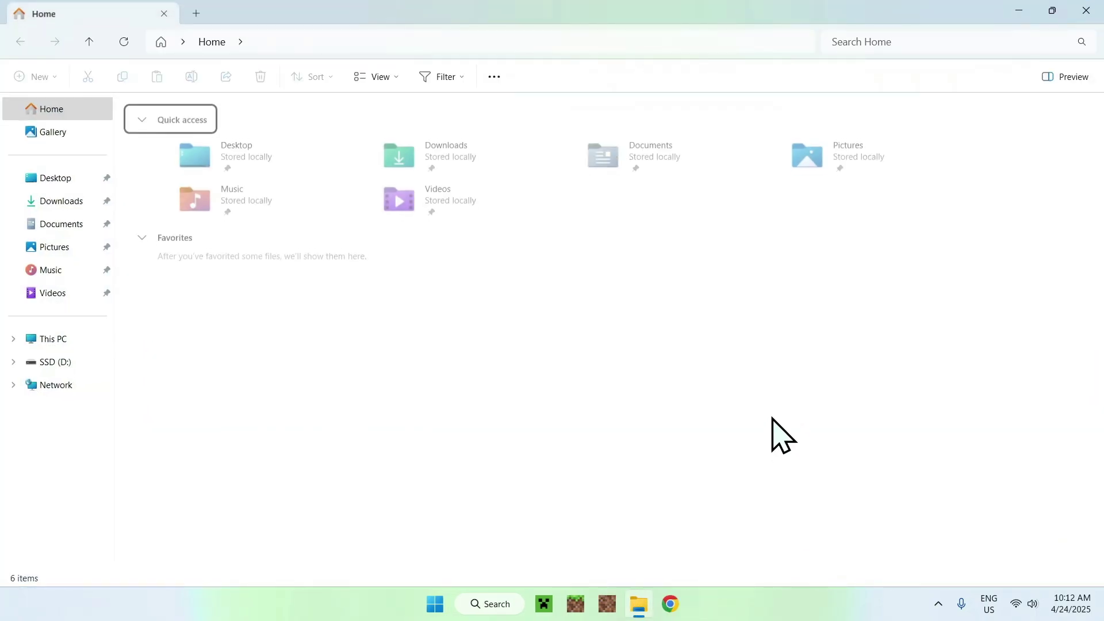
left_click(61, 202)
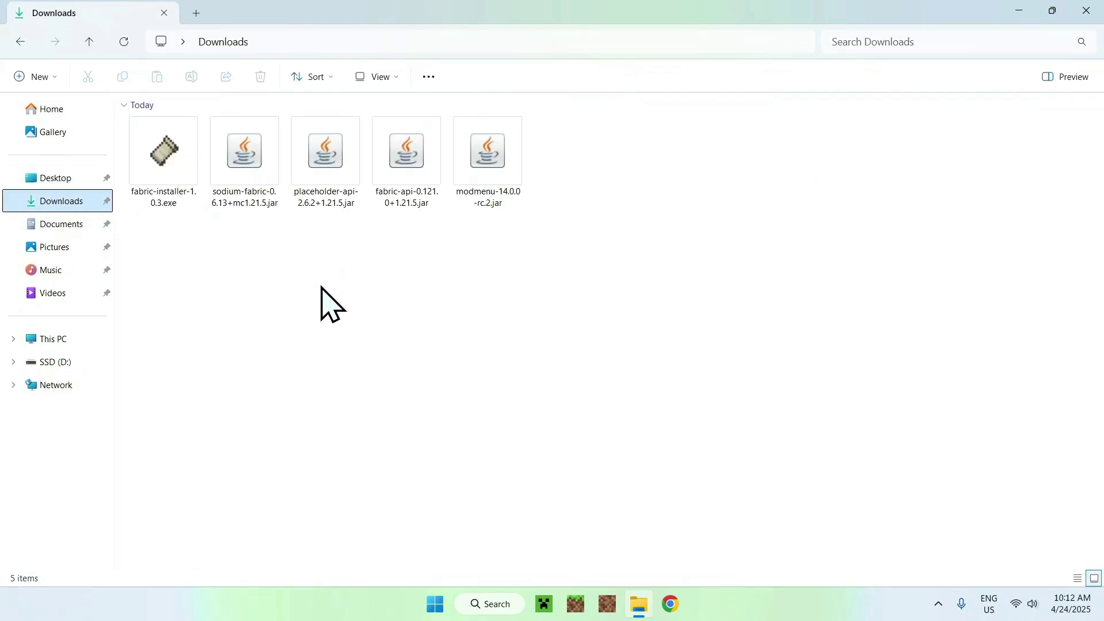
double_click(163, 172)
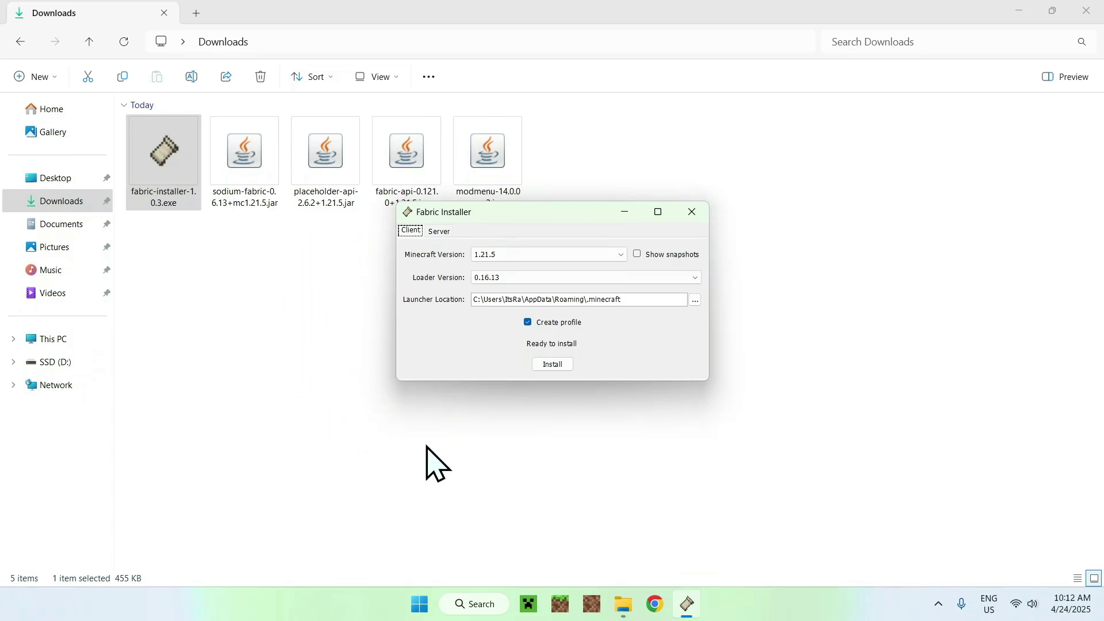
left_click(552, 366)
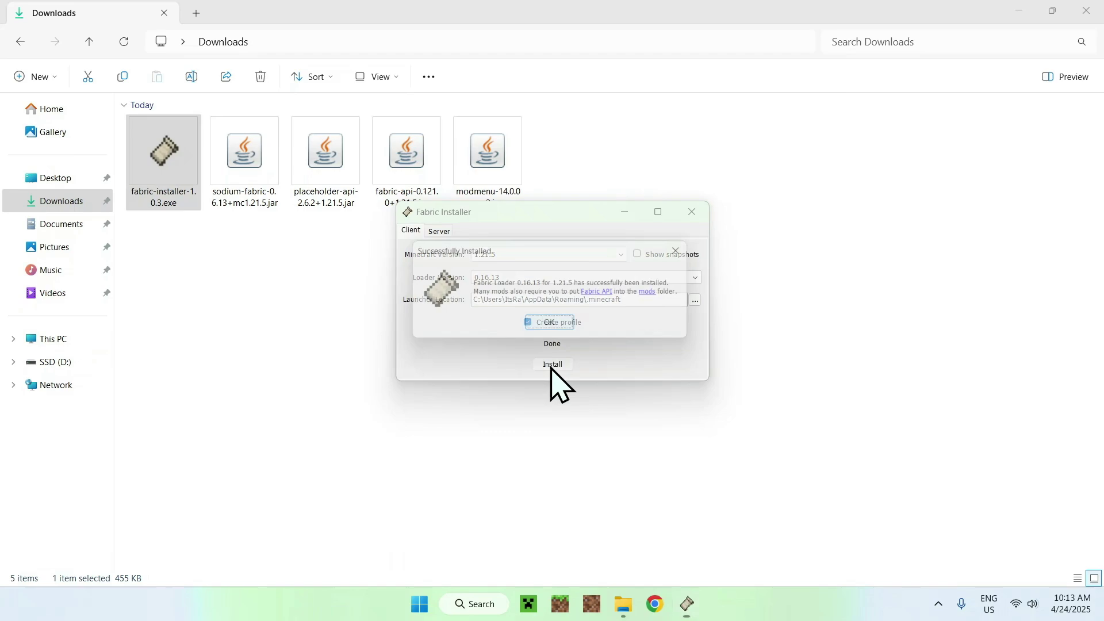
left_click(552, 325)
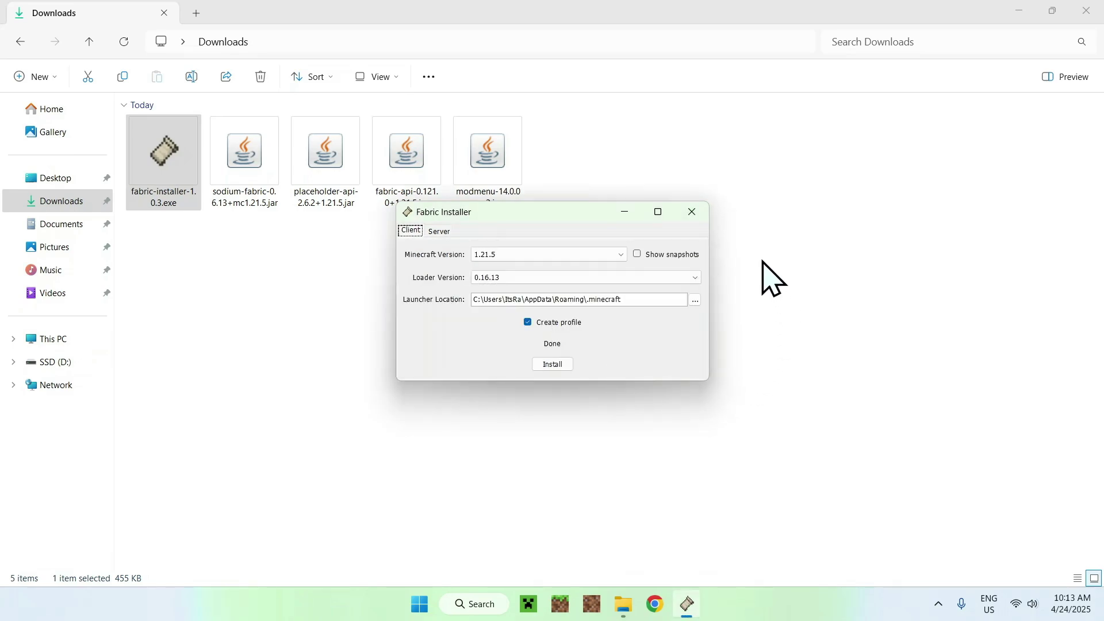
left_click(692, 213)
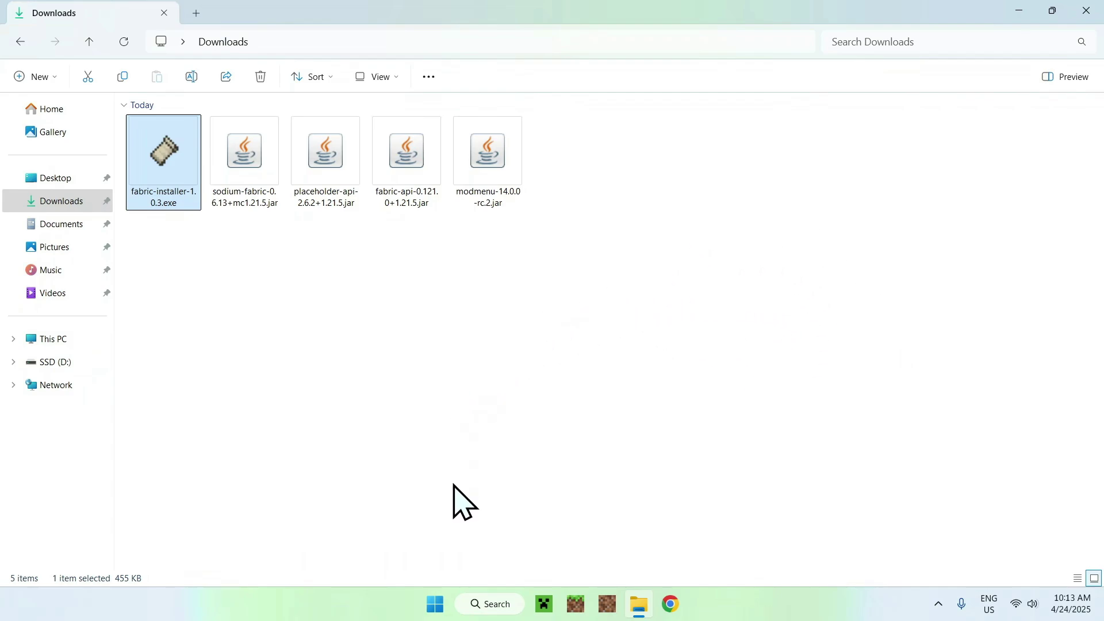
Step: Switch to the Minecraft Launcher, open the fabric-loader-1.21.5 installation's game folder and go into its mods folder
left_click(544, 603)
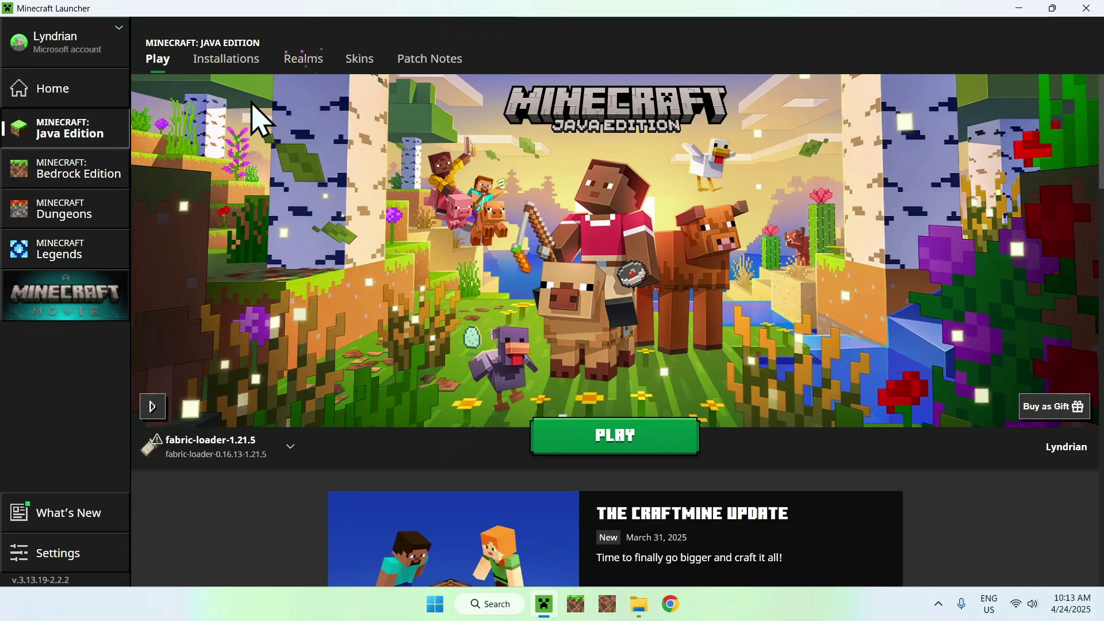
left_click(225, 60)
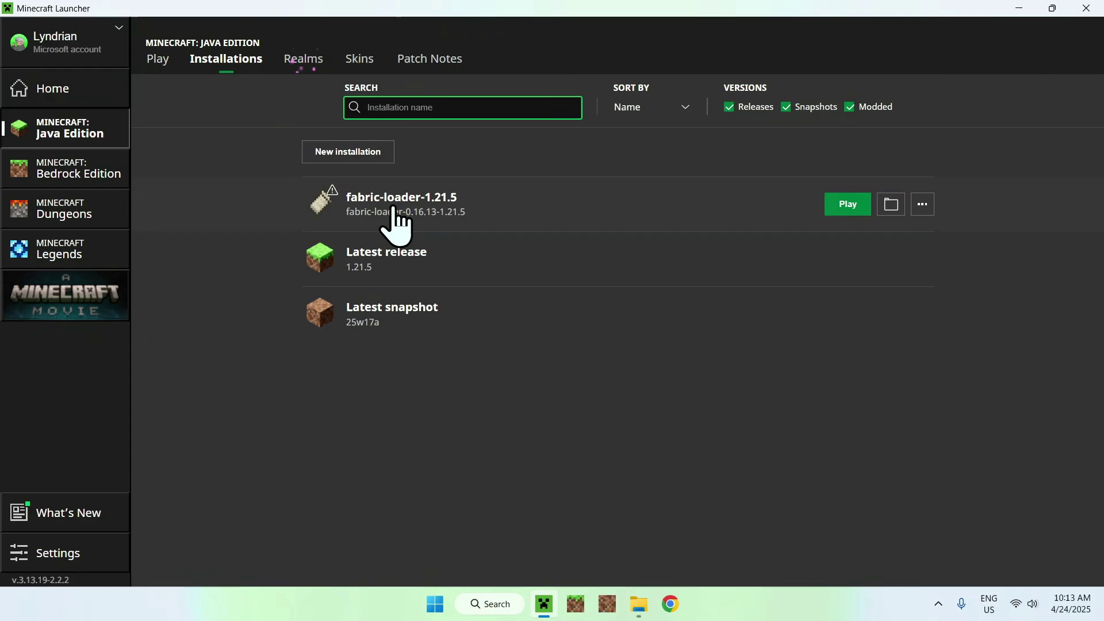
left_click(891, 206)
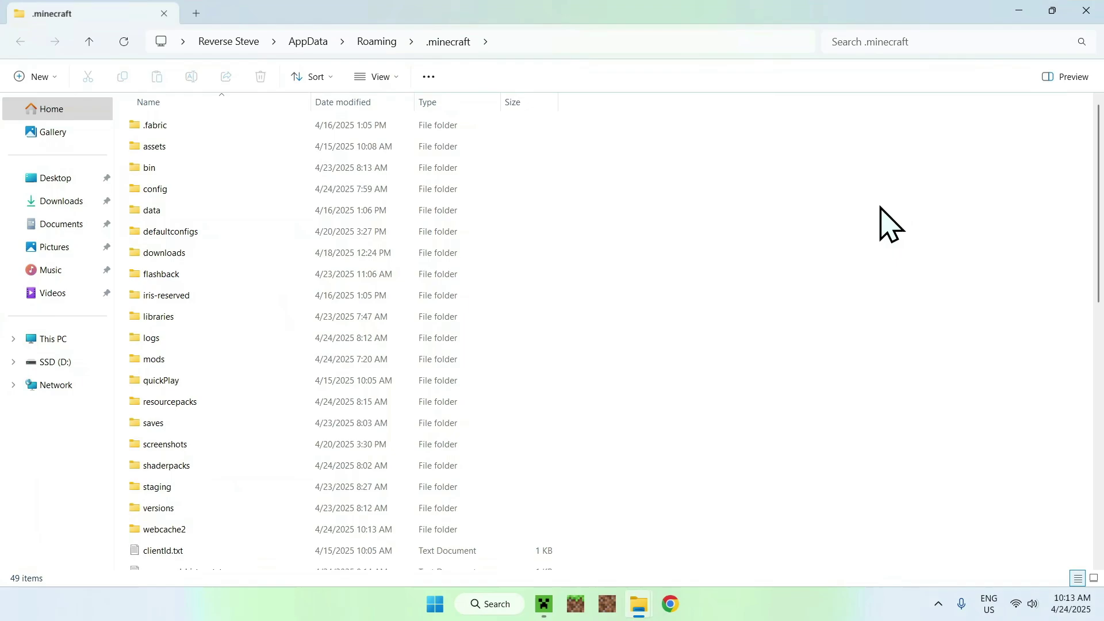
left_click(320, 358)
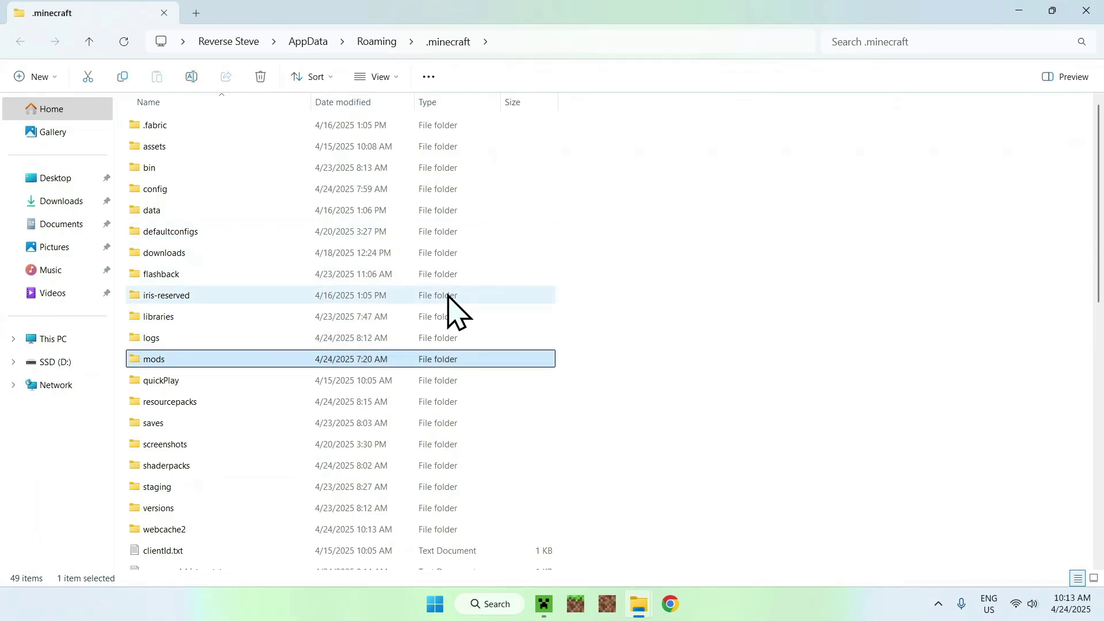
double_click(198, 357)
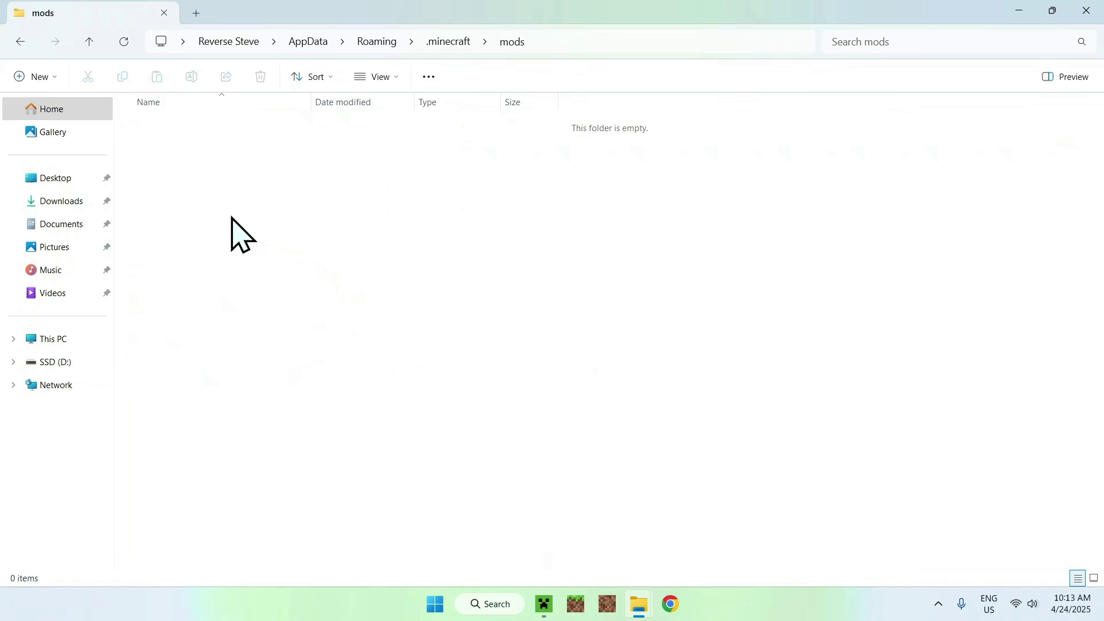
Step: Copy the Sodium, Placeholder API, Fabric API and Mod Menu jar files from Downloads into the .minecraft mods folder
left_click(74, 204)
left_click_drag(578, 289, 267, 176)
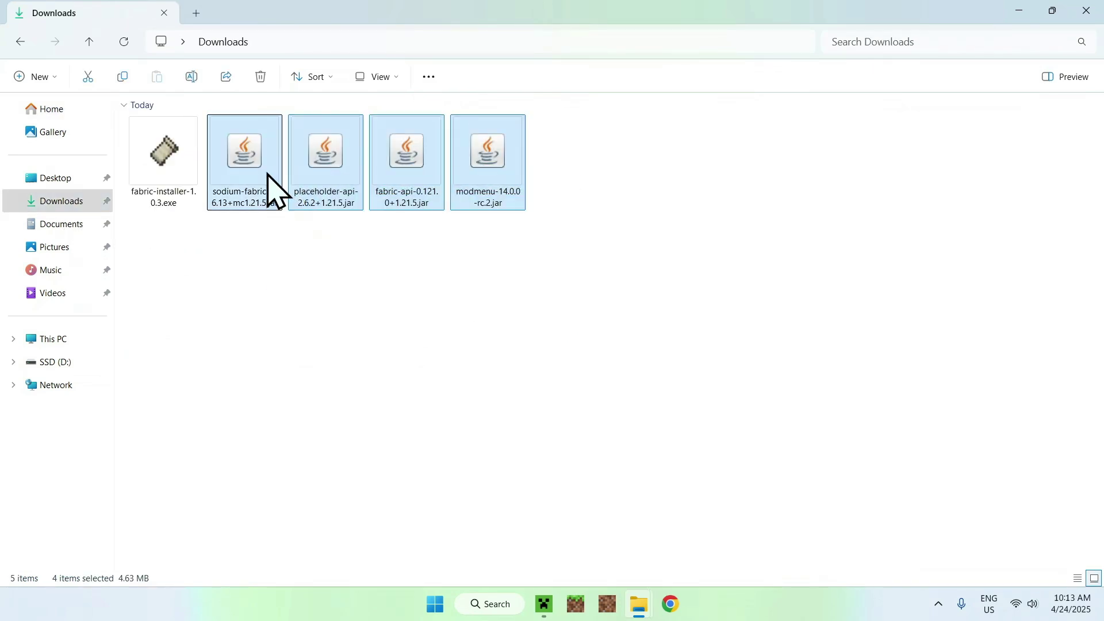
left_click(123, 77)
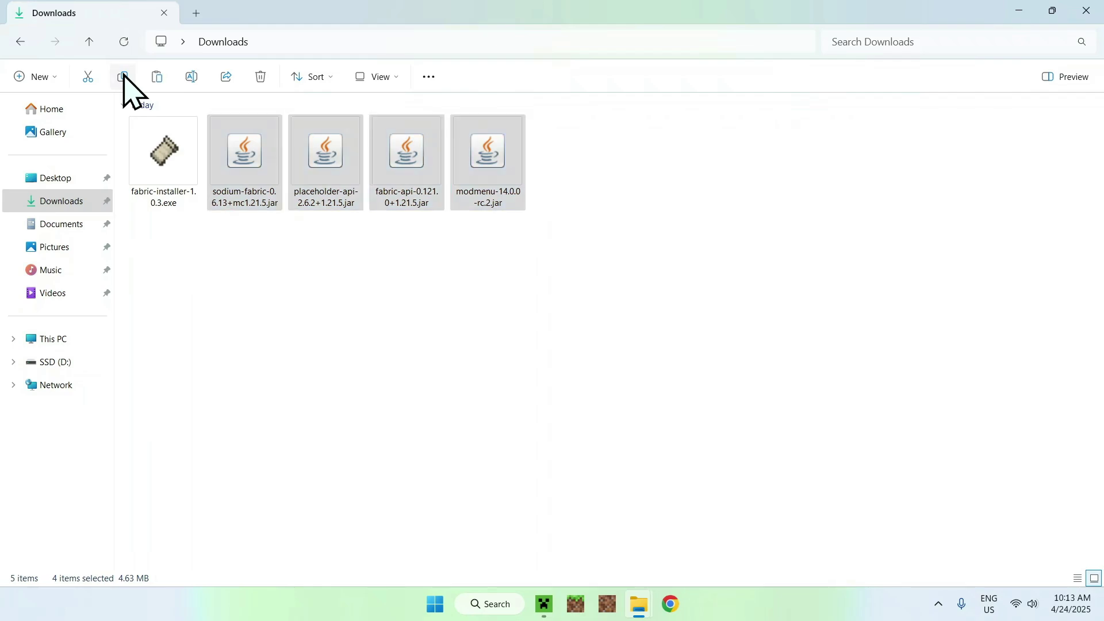
left_click(21, 42)
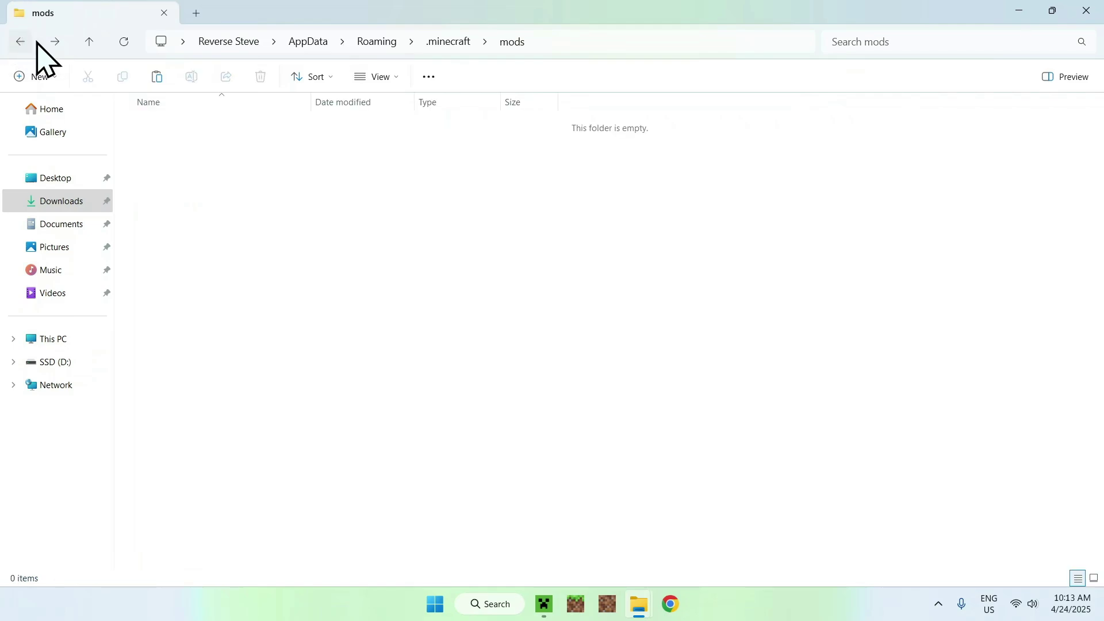
left_click(157, 77)
left_click(371, 260)
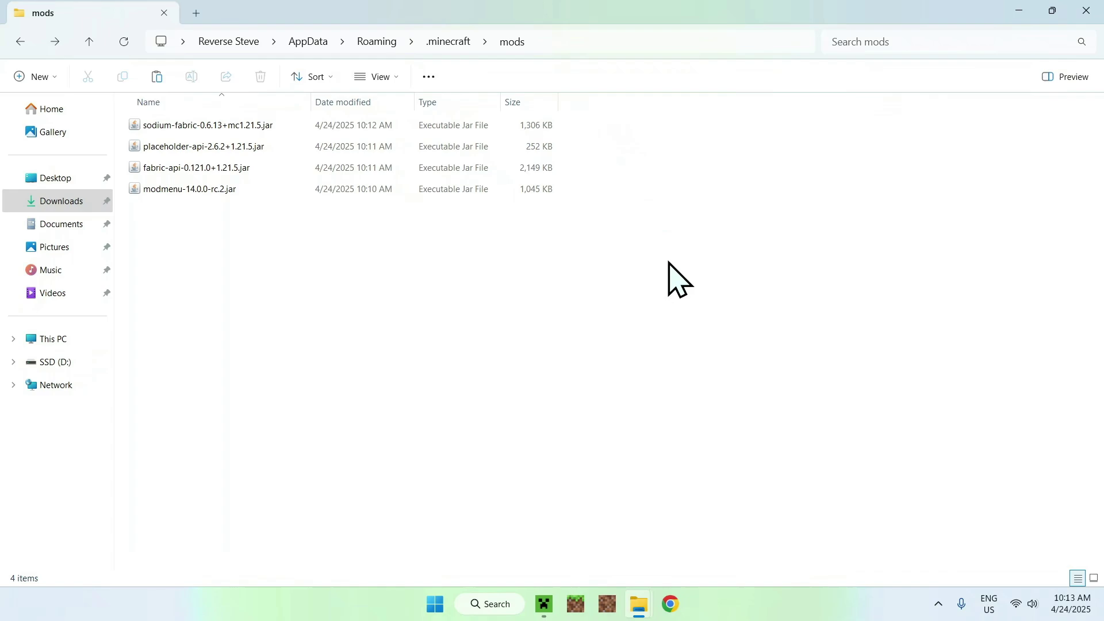
Step: Switch to the Minecraft Launcher, start the game with the fabric-loader-1.21.5 profile and maximize the game window
left_click(544, 604)
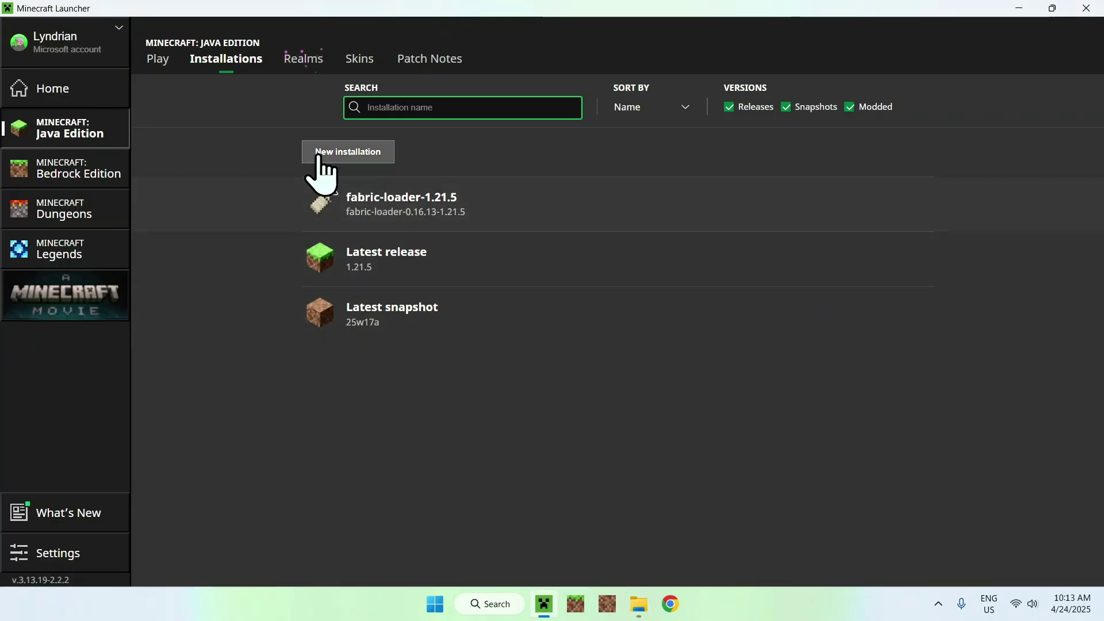
left_click(155, 60)
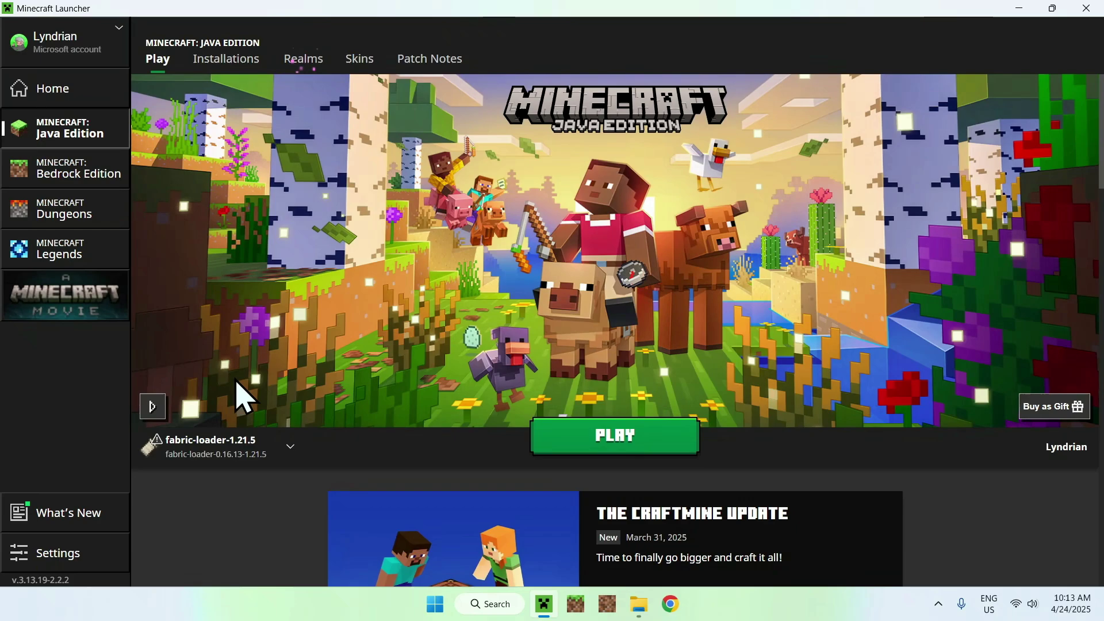
left_click(610, 450)
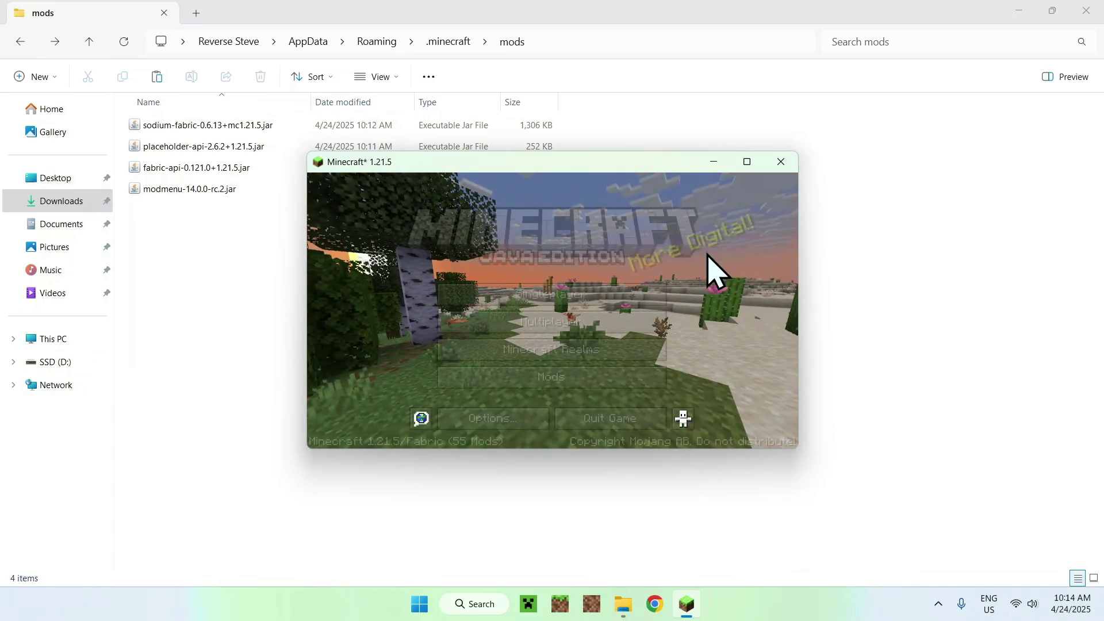
left_click(747, 162)
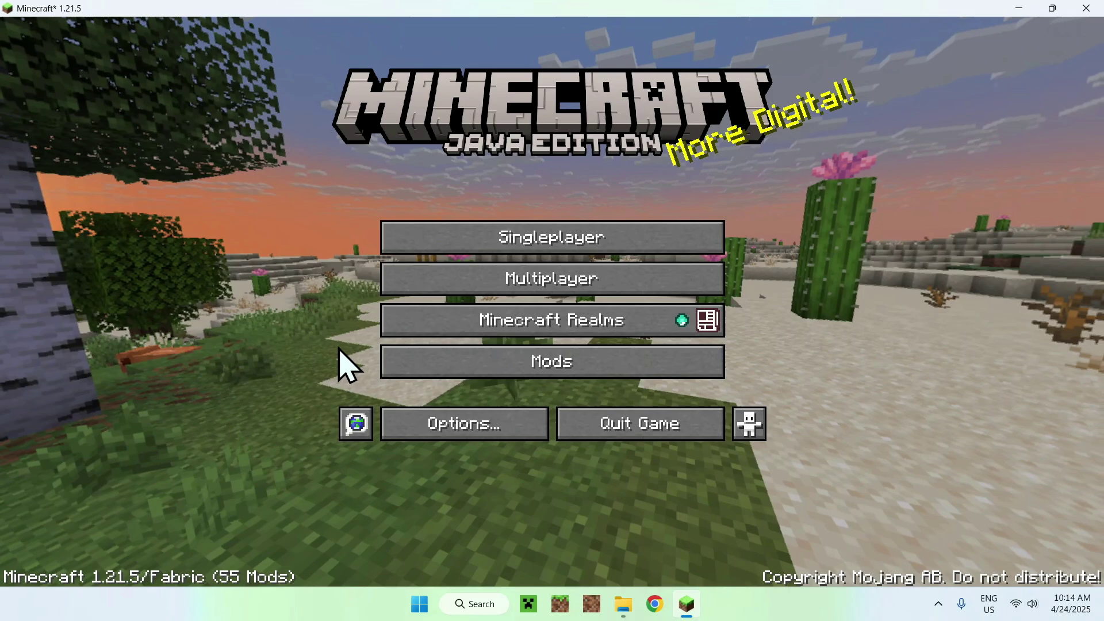
Step: Open the in-game mods list, view Sodium's details, and look through Mod Menu's options before returning to the list
left_click(560, 379)
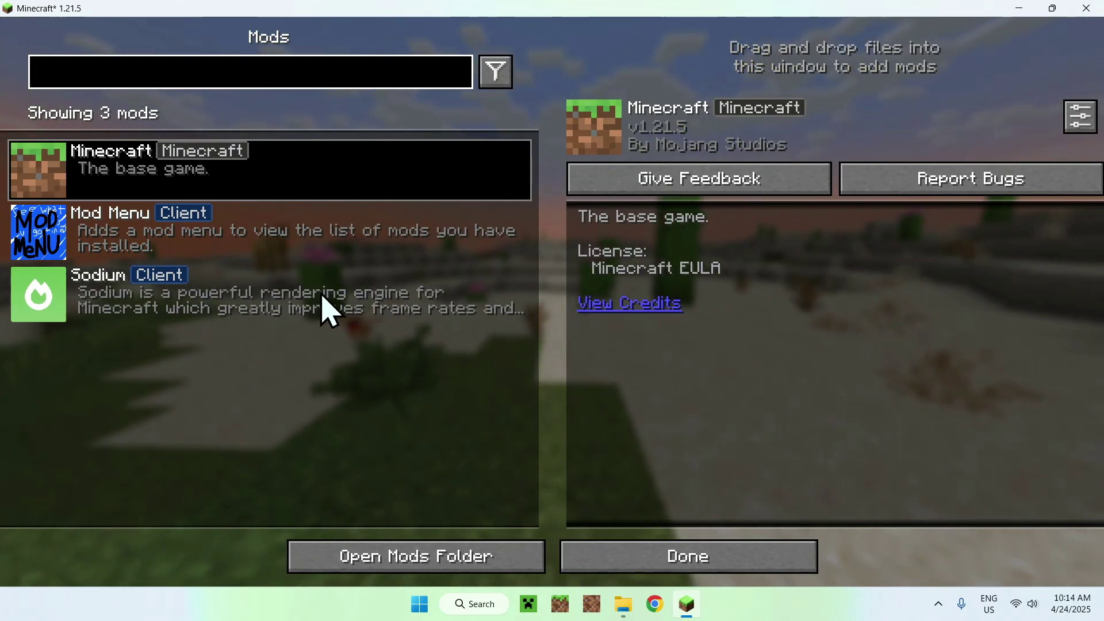
left_click(266, 296)
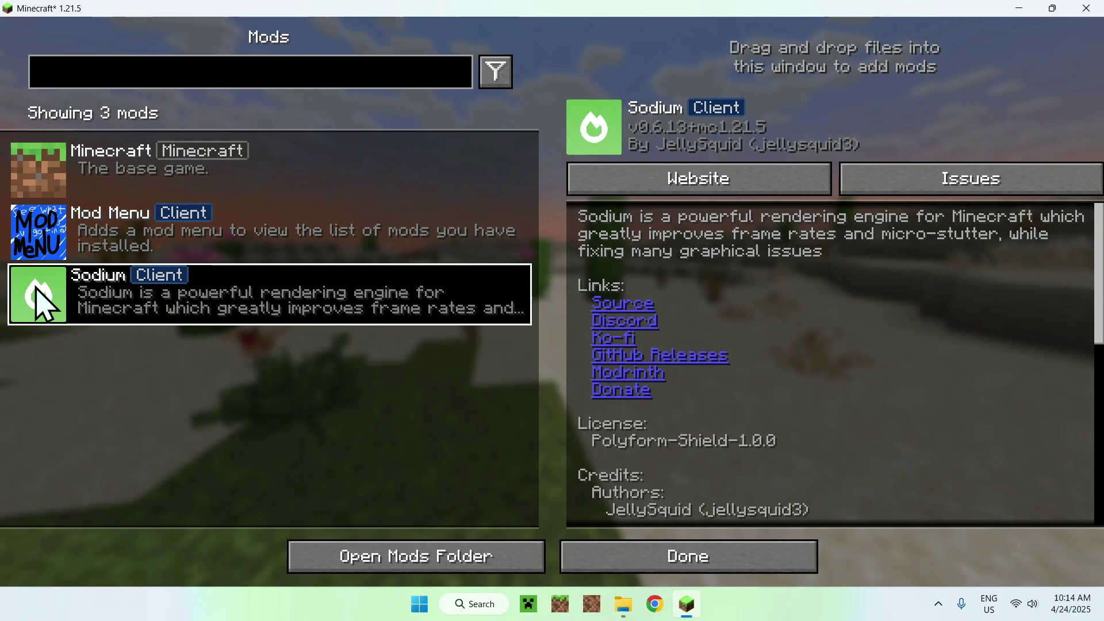
left_click(38, 244)
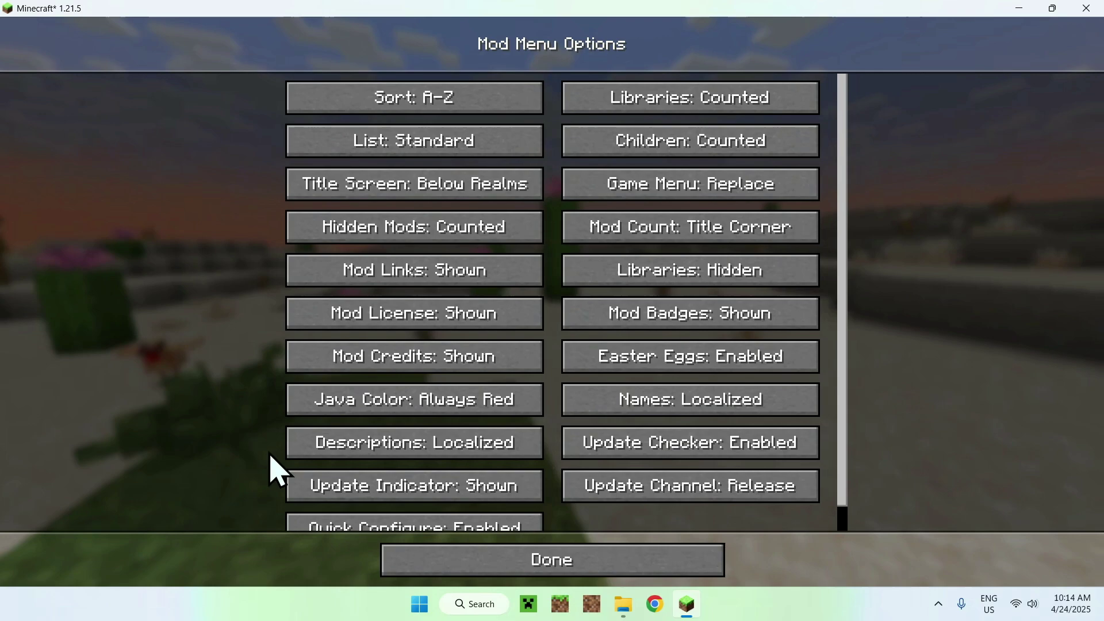
left_click(402, 564)
left_click(315, 192)
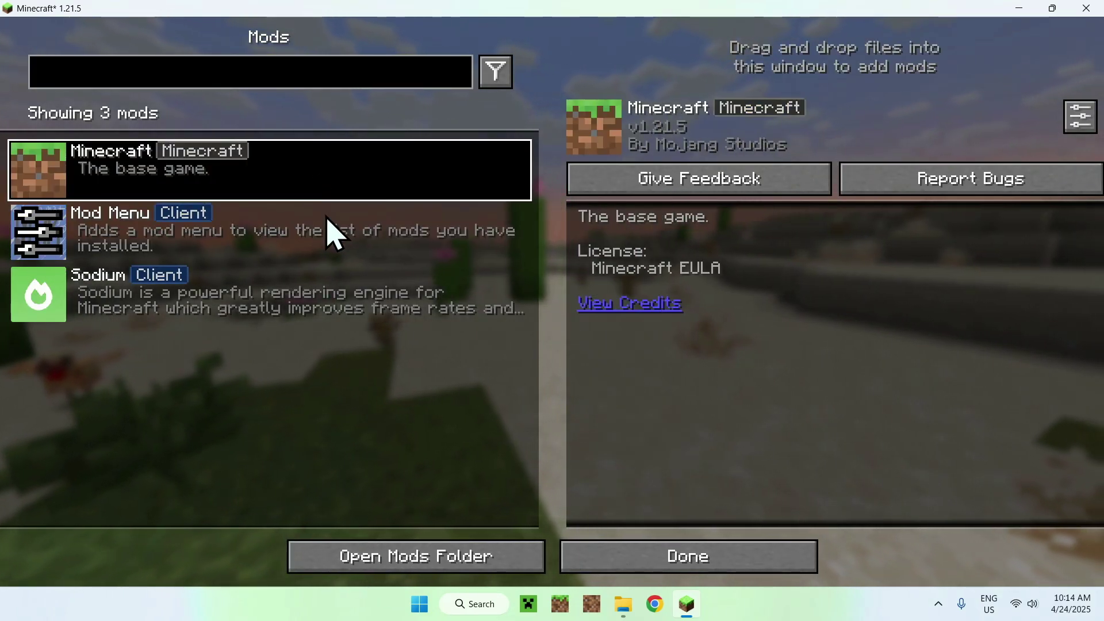
Step: Open the game options through the Minecraft entry in the mods list and return to the list
left_click(288, 230)
left_click(53, 182)
left_click(53, 182)
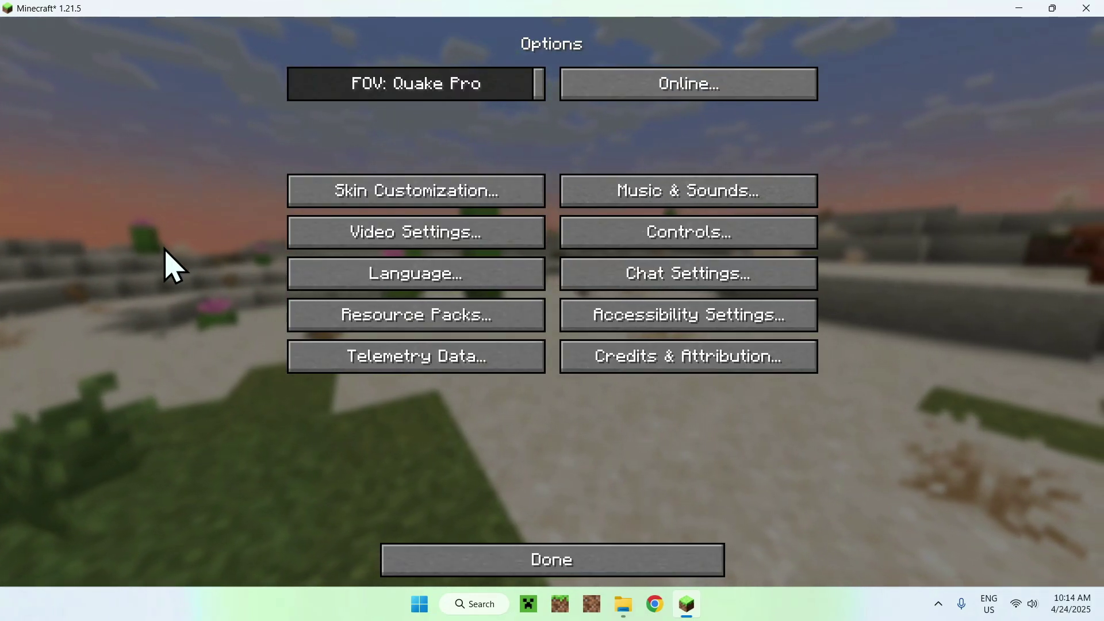
left_click(556, 552)
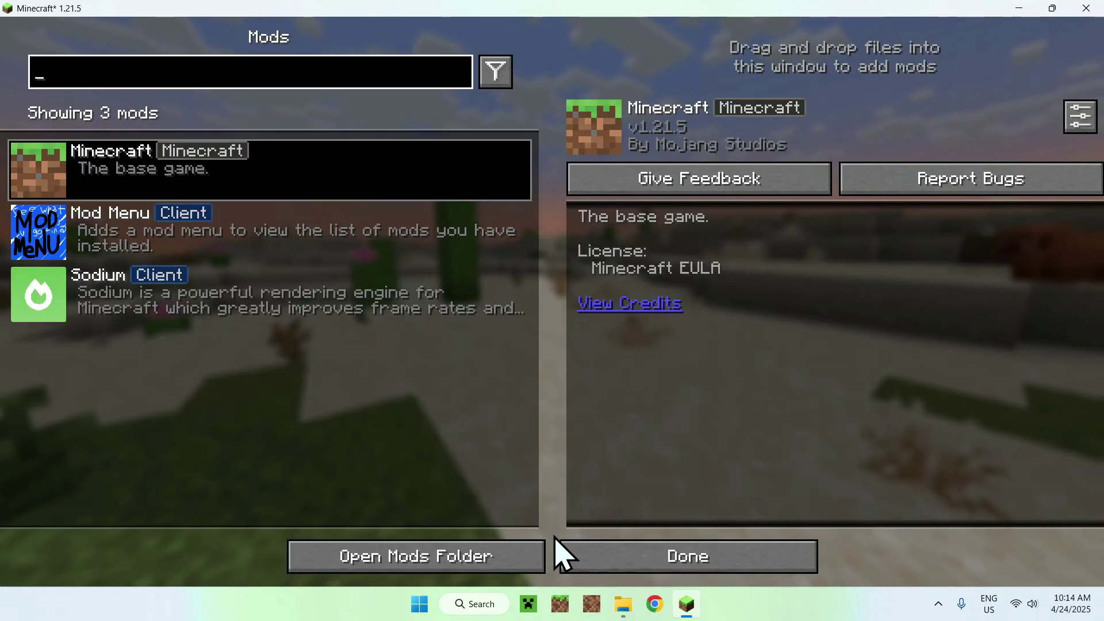
Step: Leave the mods list, view the game's Options screen from the title screen, and reopen the mods list
left_click(575, 553)
left_click(532, 431)
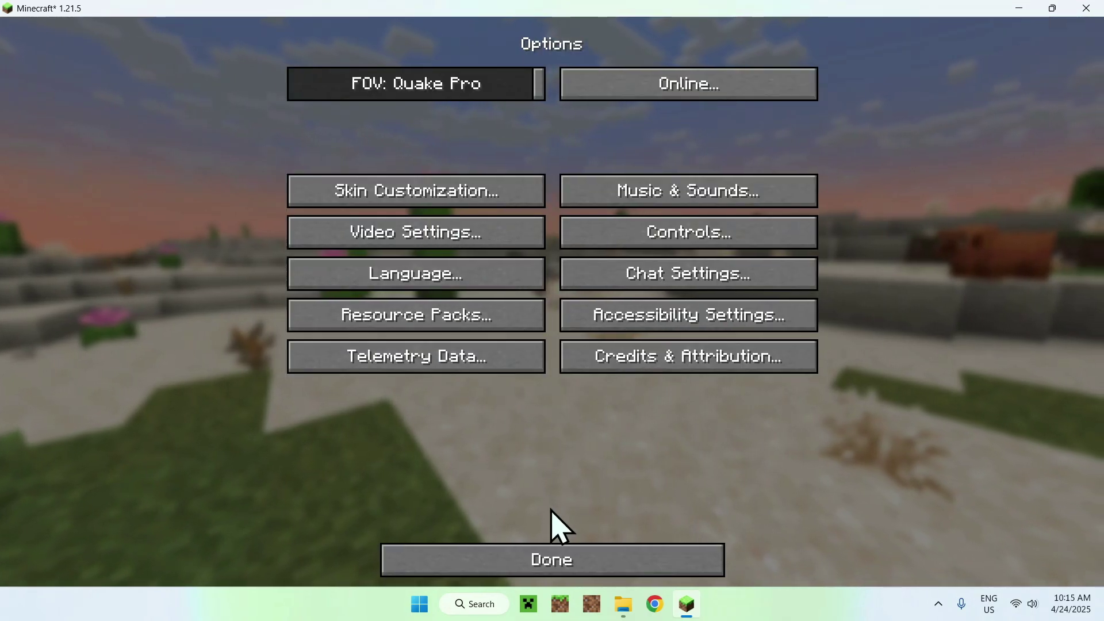
left_click(580, 549)
left_click(535, 368)
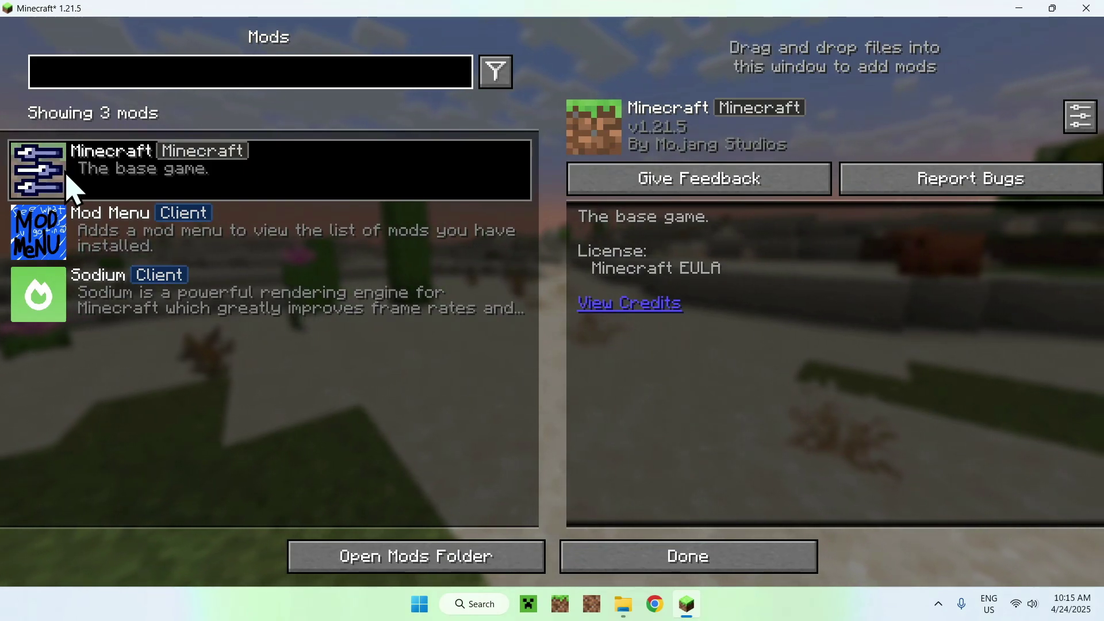
Step: View the options of the Minecraft entry and of Mod Menu from the mods list, and return to the title screen
left_click(43, 173)
key("Escape")
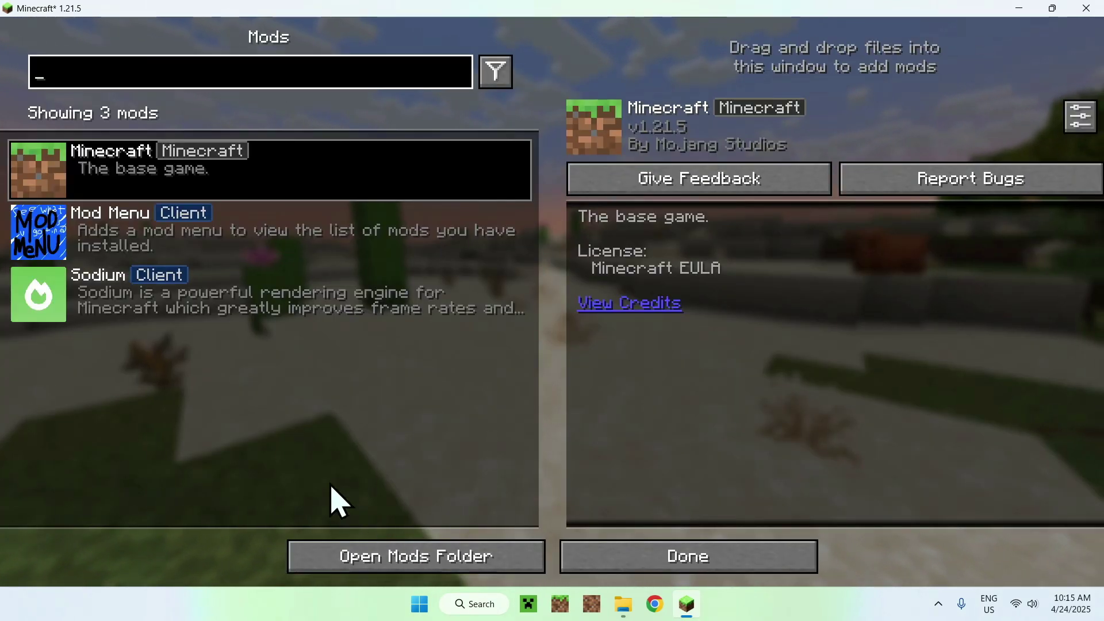
left_click(35, 245)
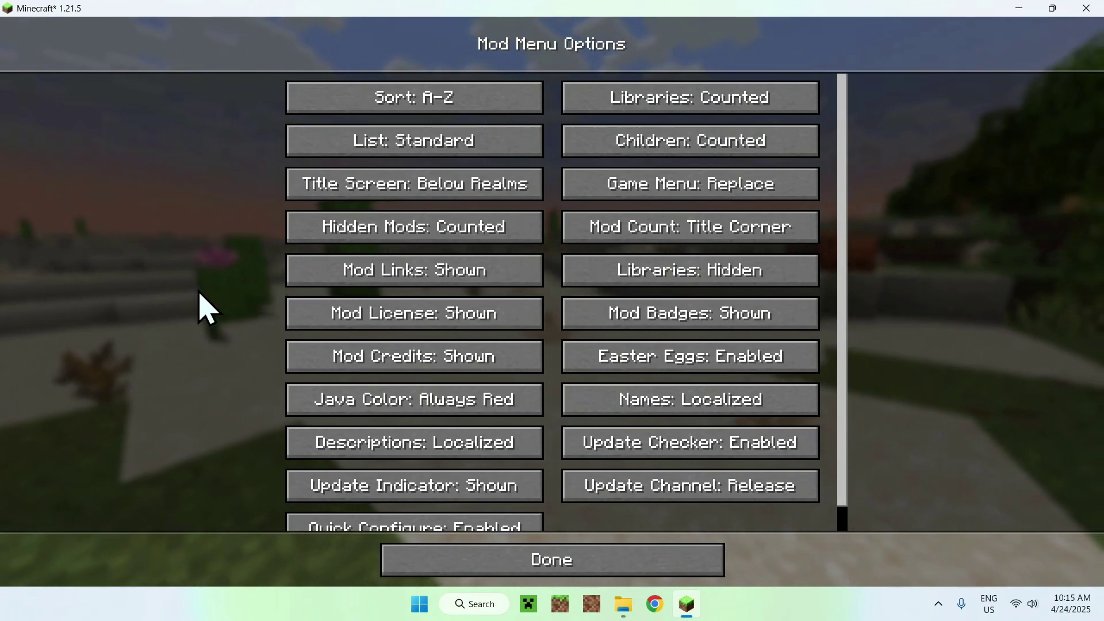
left_click(548, 561)
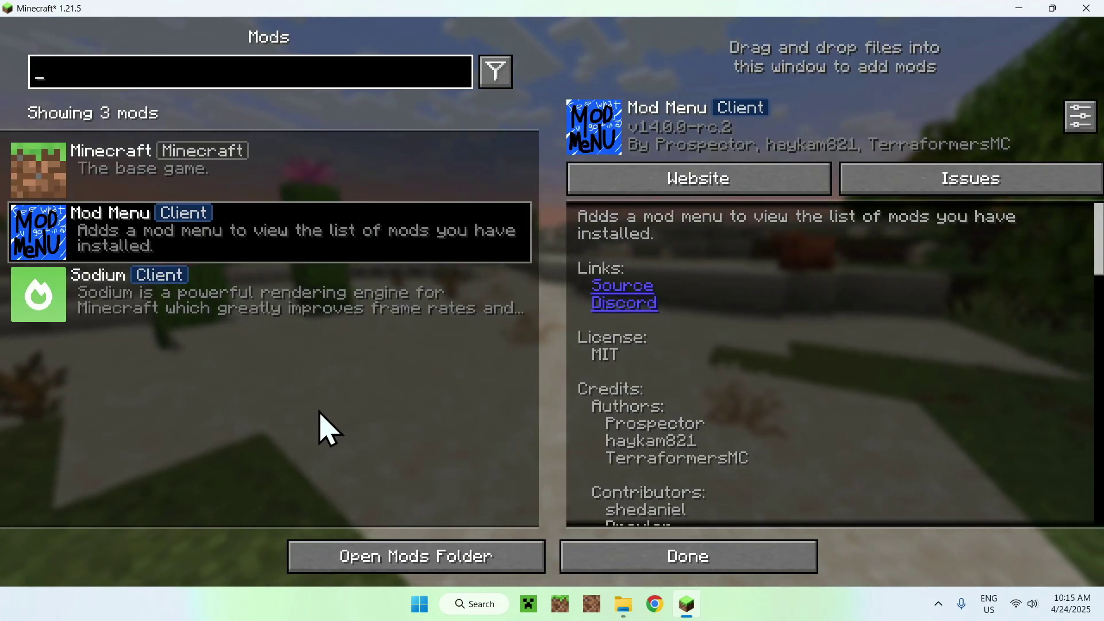
left_click(689, 569)
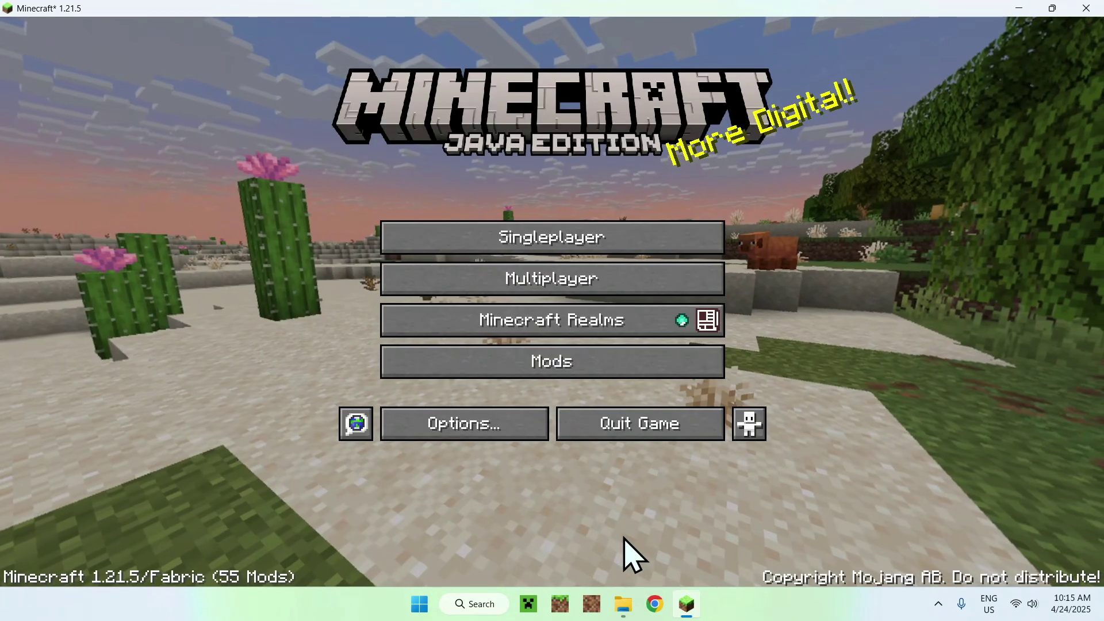